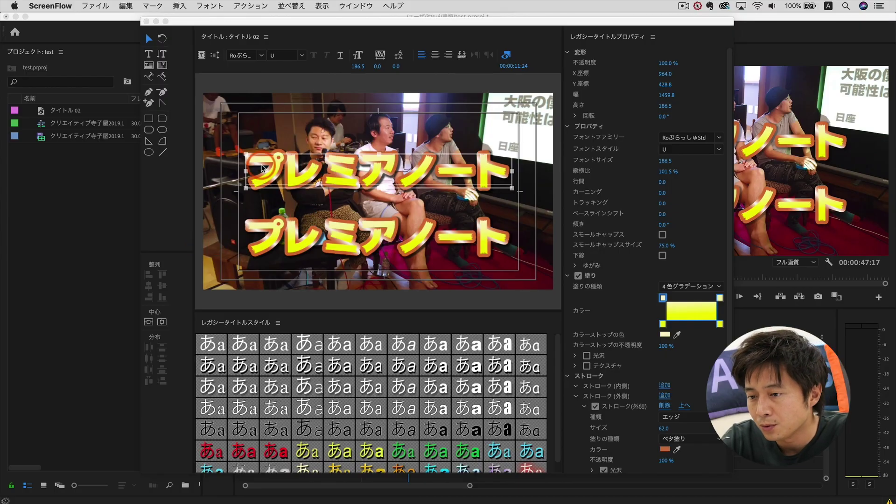
Step: Reposition the title window, and move the upper プレミアノート text down to about X 978.6, Y 484.4
left_click(299, 31)
left_click_drag(302, 21, 315, 17)
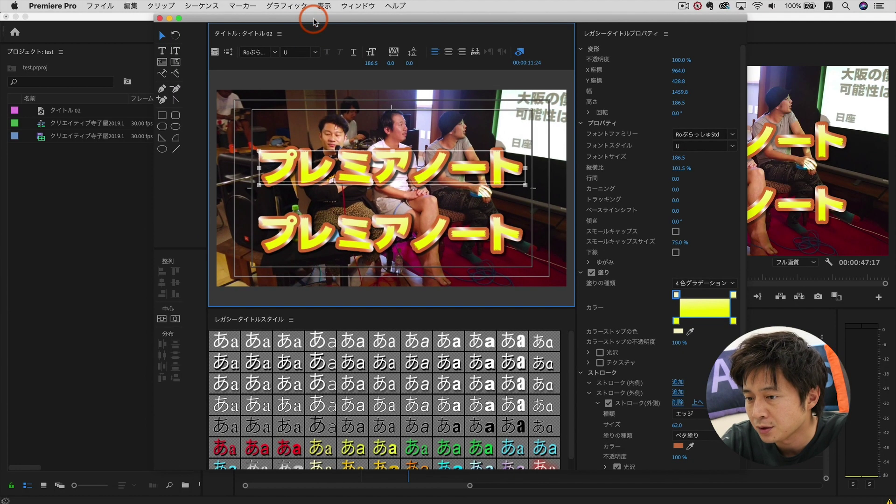
left_click_drag(355, 171, 360, 188)
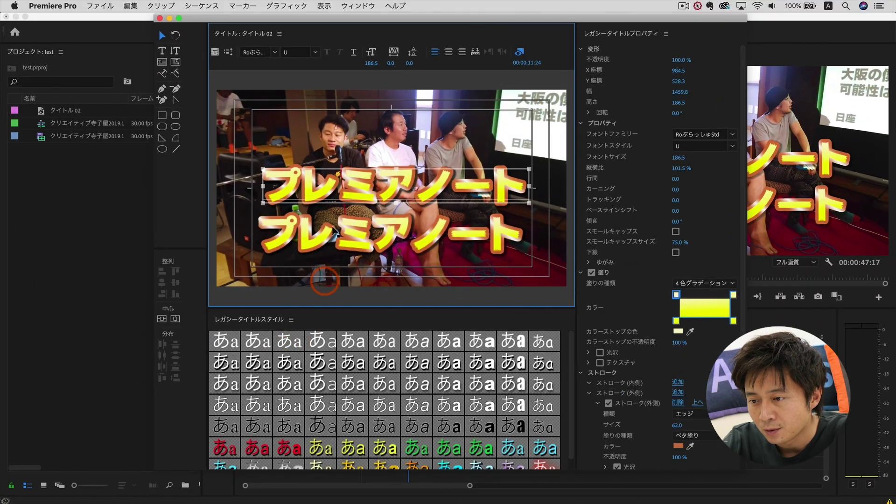
left_click_drag(339, 192, 339, 185)
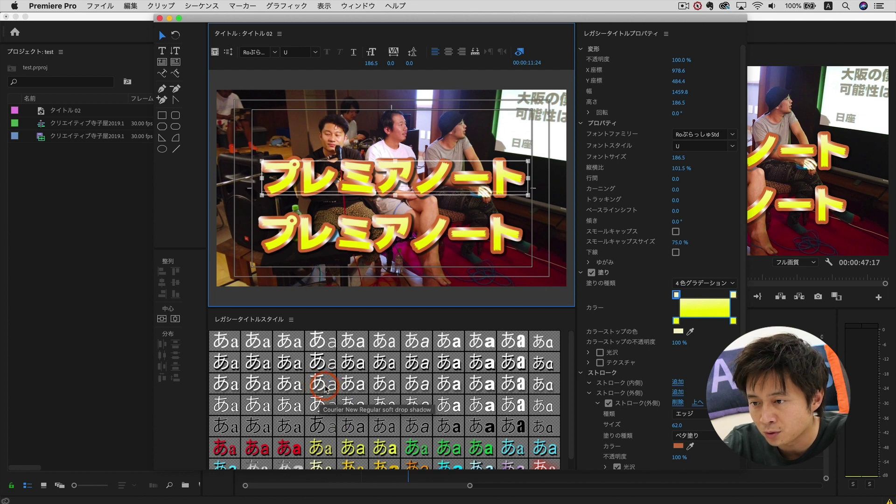
Step: Try several preset title styles on the upper text, including a white Arial Regular soft drop shadow style
left_click(326, 389)
left_click(355, 385)
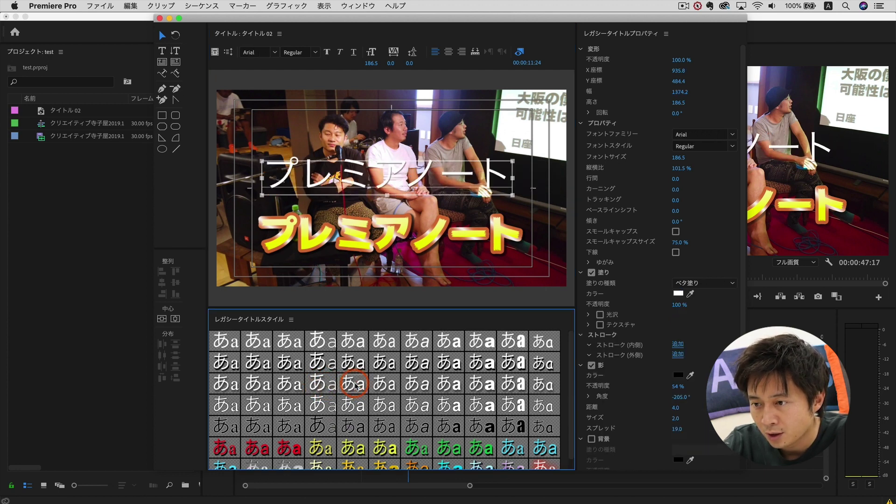
left_click(355, 406)
left_click(355, 415)
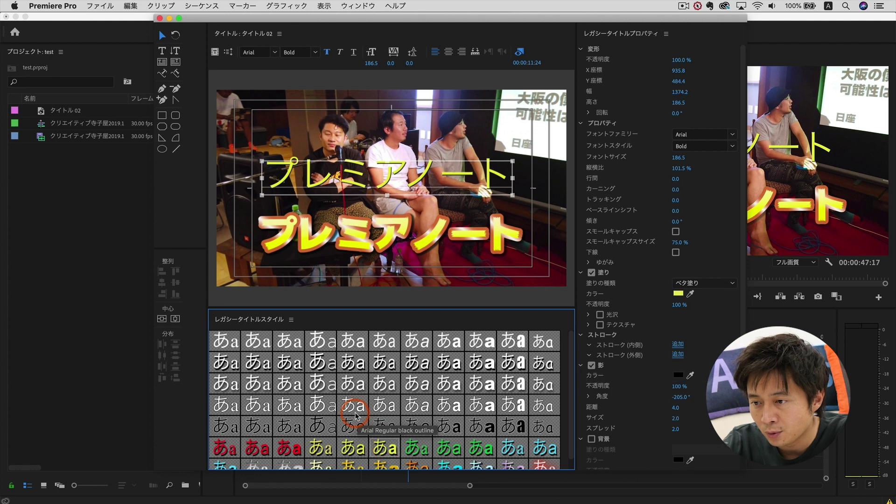
Step: Try various coloured preset styles on the upper text, including green, blue gradient and yellow Times New Roman
scroll(355, 414, "down", 1)
left_click(417, 459)
left_click(445, 460)
left_click(449, 438)
left_click(352, 455)
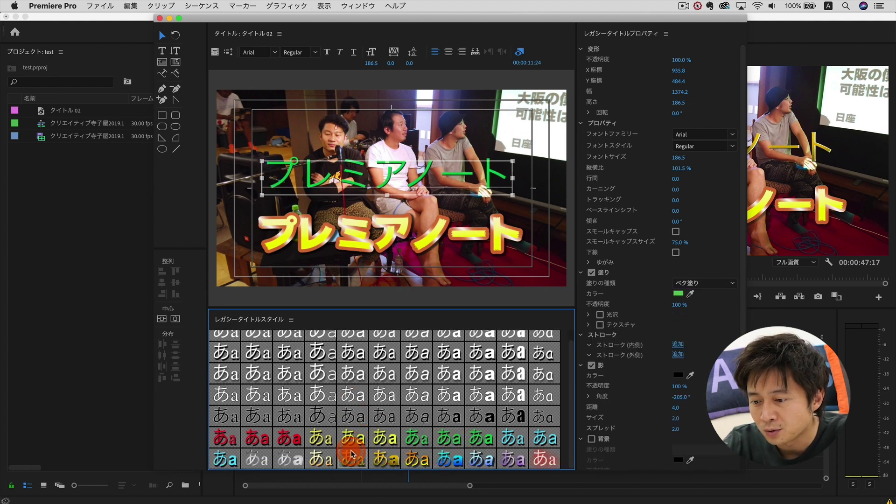
left_click(482, 460)
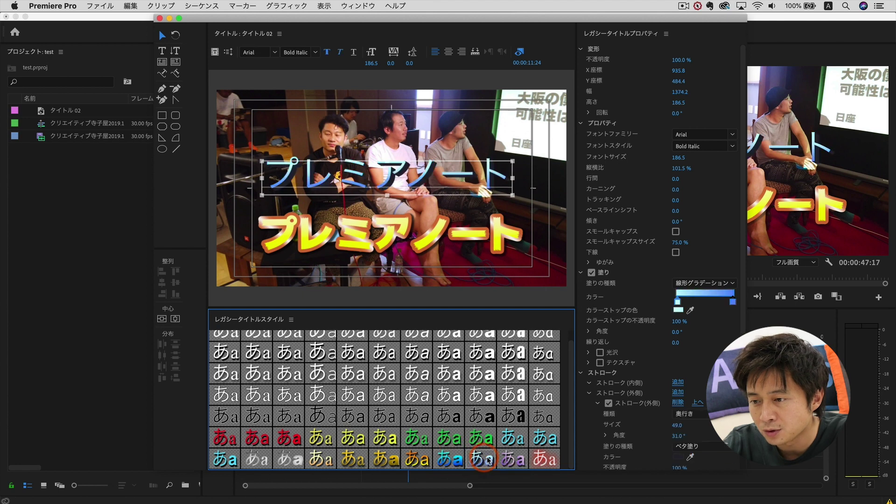
left_click(383, 444)
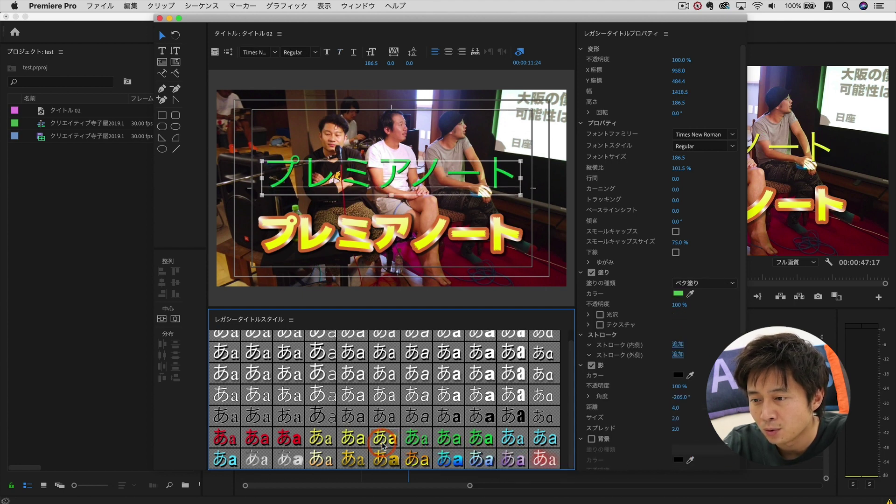
left_click(328, 445)
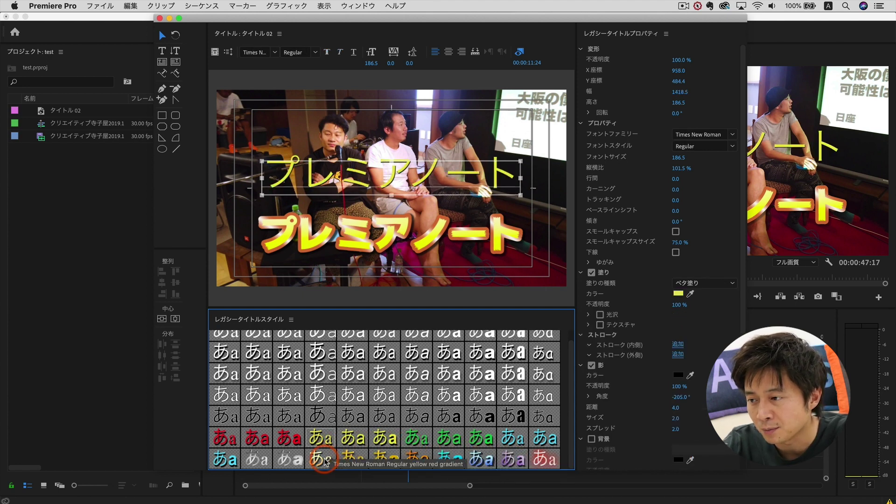
Step: Compare gold, purple and orange gradient preset styles on the upper text, and settle on the plain yellow Arial Regular style
left_click(324, 462)
left_click(565, 392)
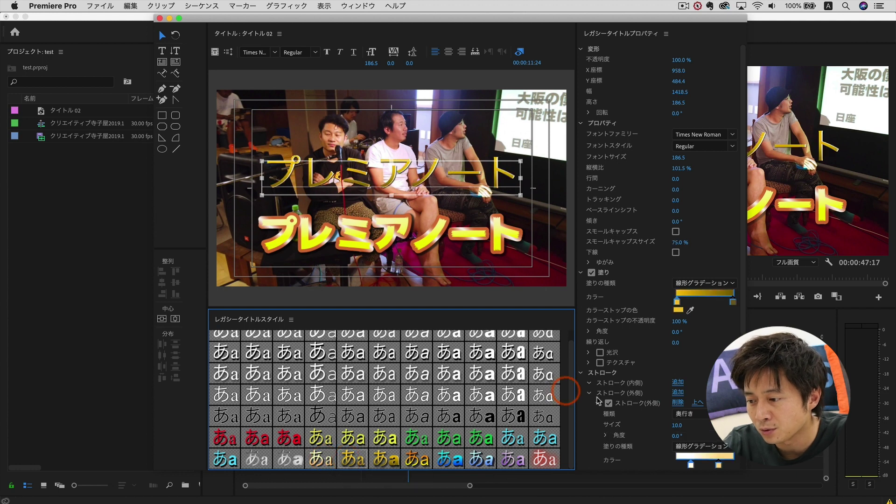
left_click(513, 459)
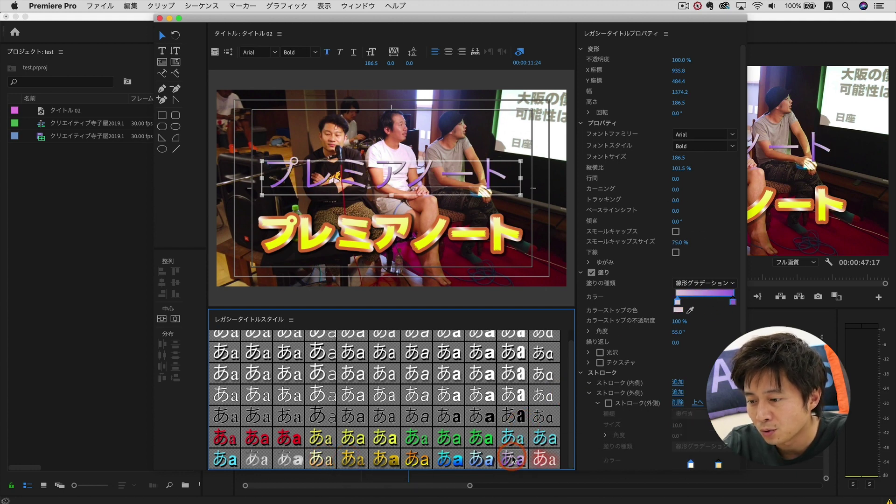
left_click(417, 459)
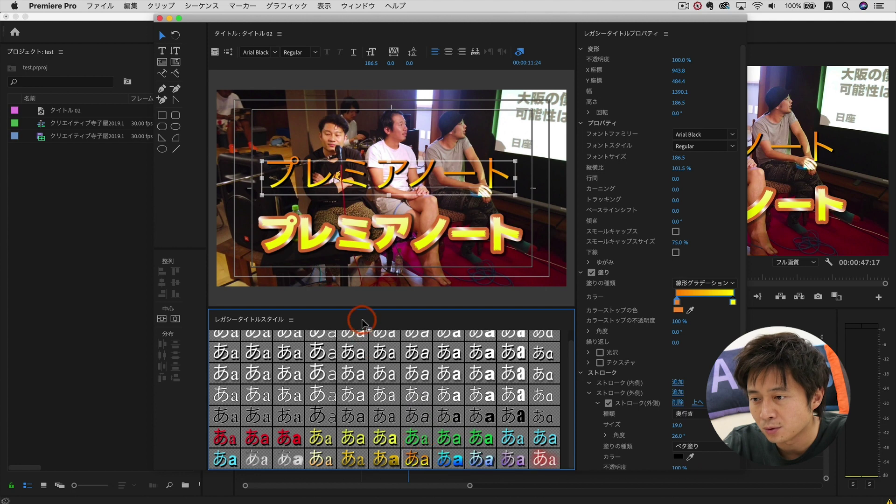
left_click(348, 369)
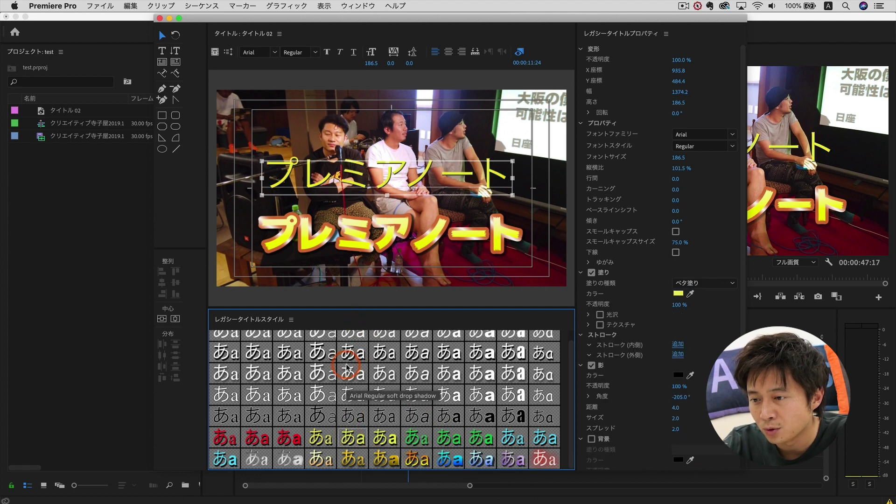
left_click(348, 397)
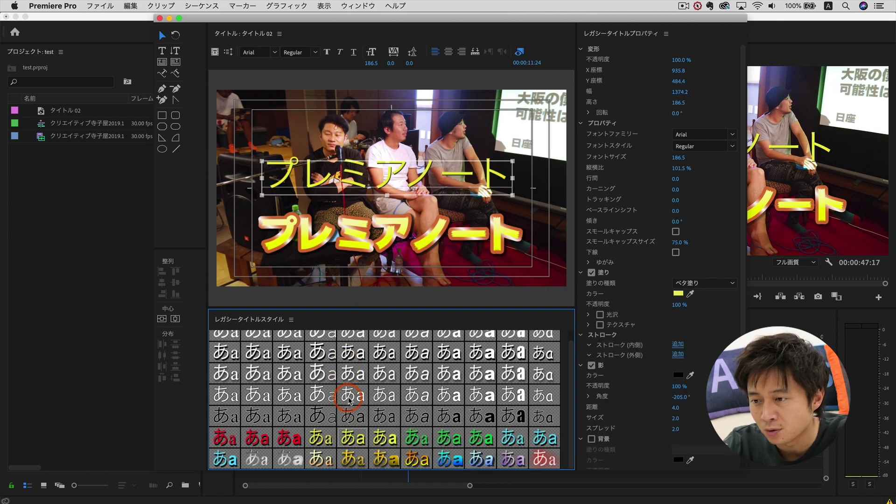
Step: Nudge the lower text to about X 969.8, Y 804.5 and save its look as a new style named RoぷらっしゅStd U 186
left_click(363, 242)
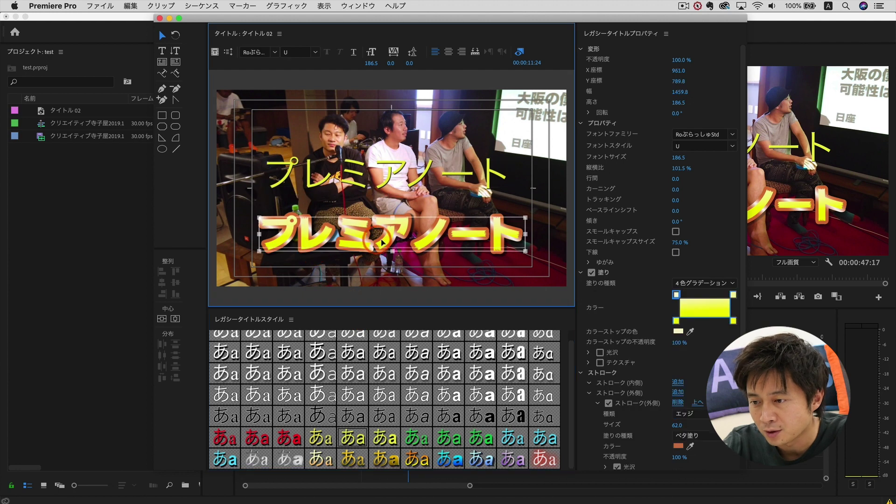
left_click(570, 371)
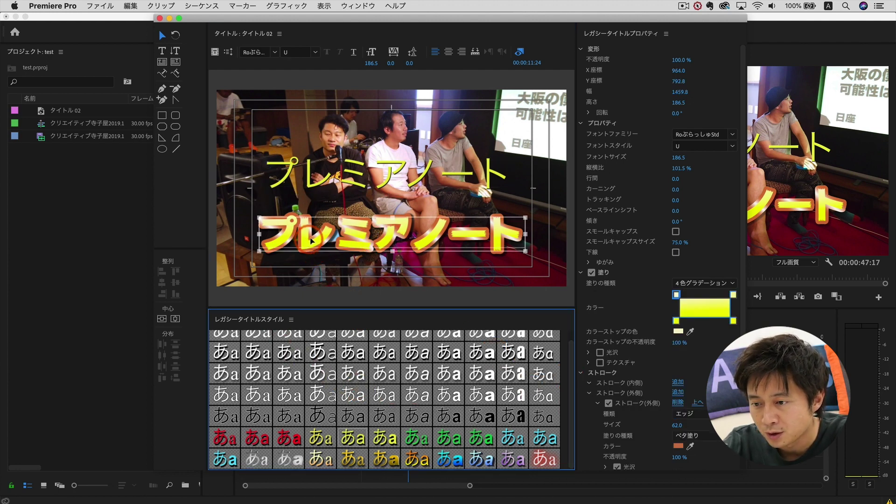
left_click_drag(336, 242, 337, 245)
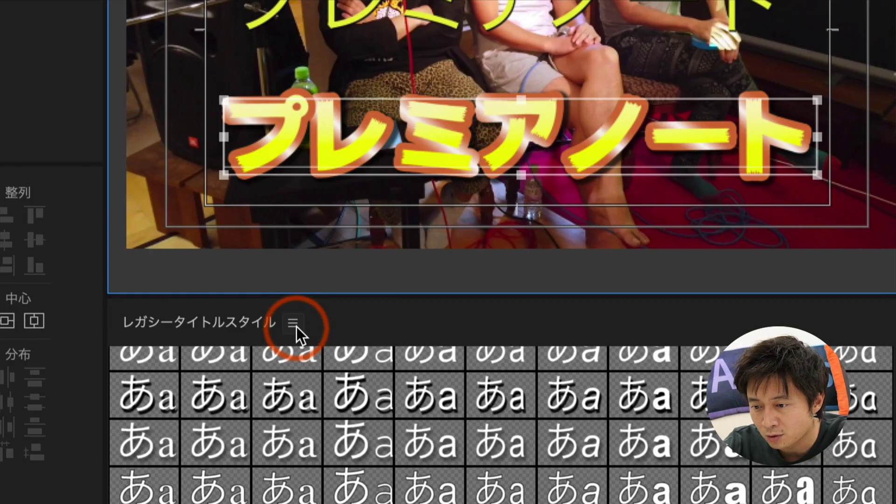
left_click(293, 323)
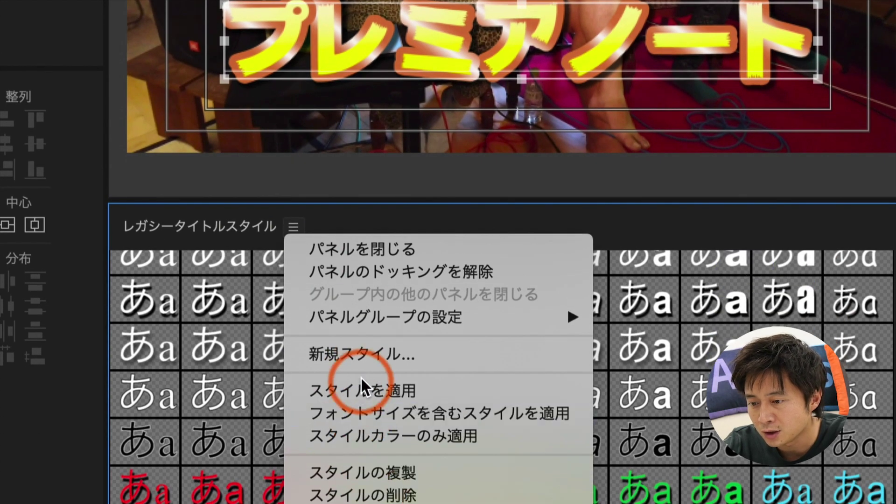
left_click(367, 430)
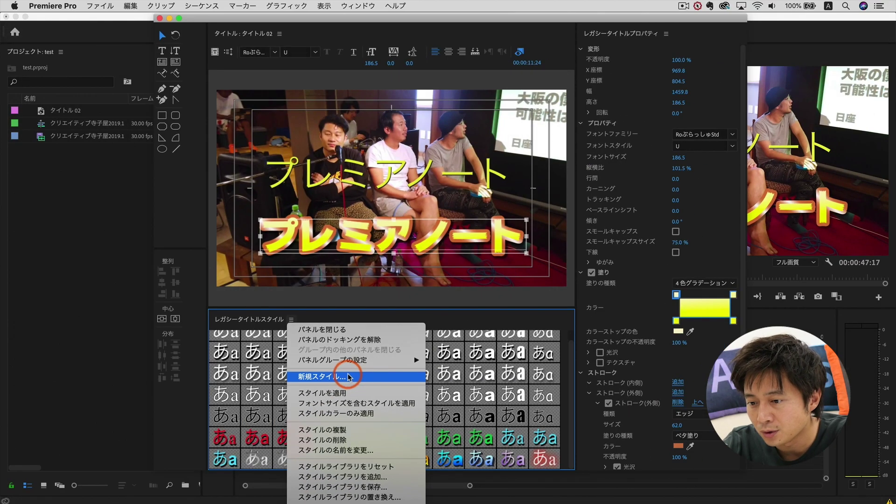
left_click(349, 377)
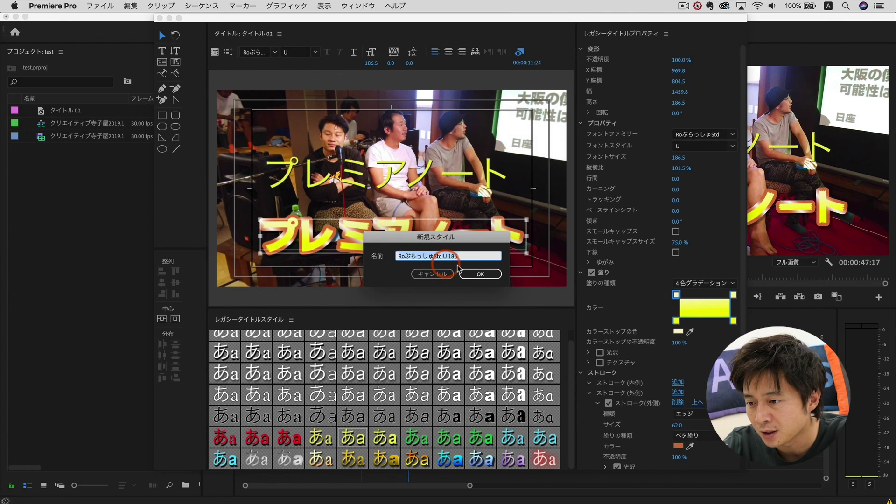
left_click(565, 314)
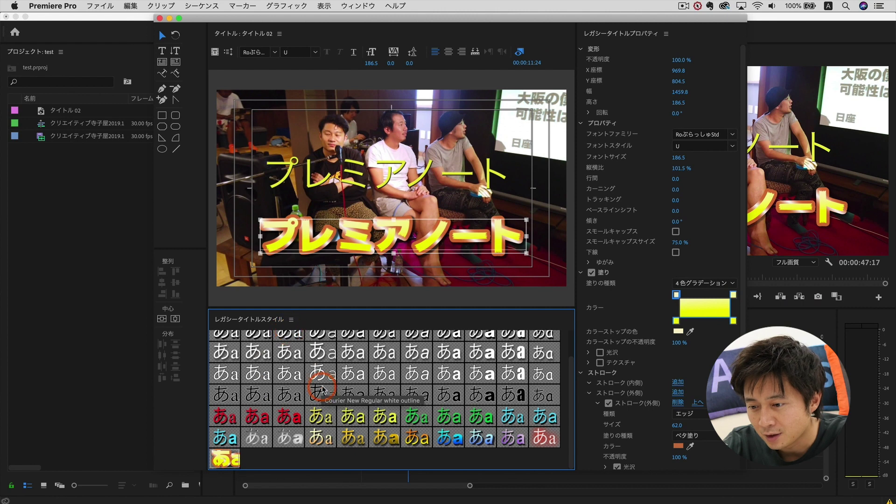
Step: Test the saved style by giving the lower text the yellow Arial Bold preset and reapplying the custom yellow style with orange edges
left_click(437, 303)
left_click(386, 416)
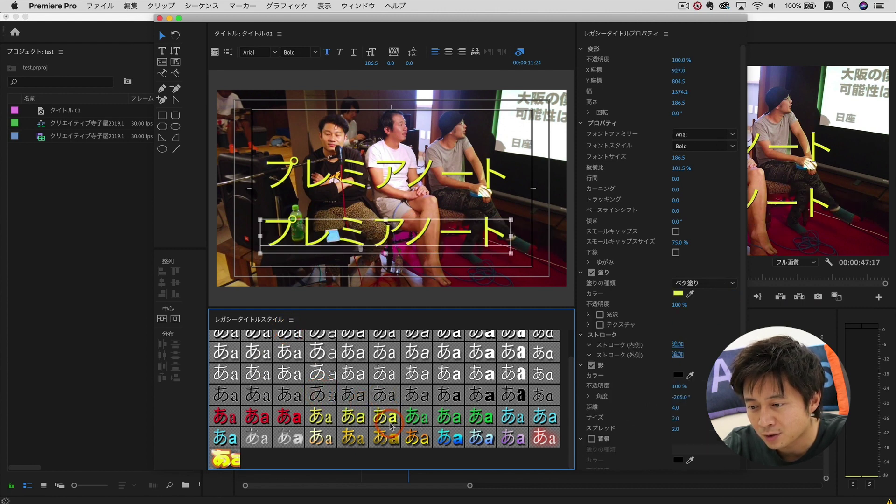
left_click(224, 459)
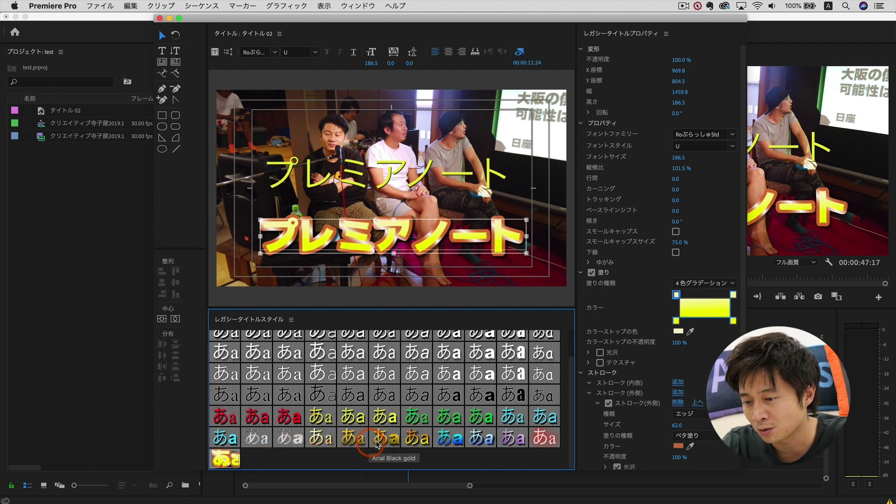
Step: Save the style library as ittsui2 in the Styles folder
left_click(292, 321)
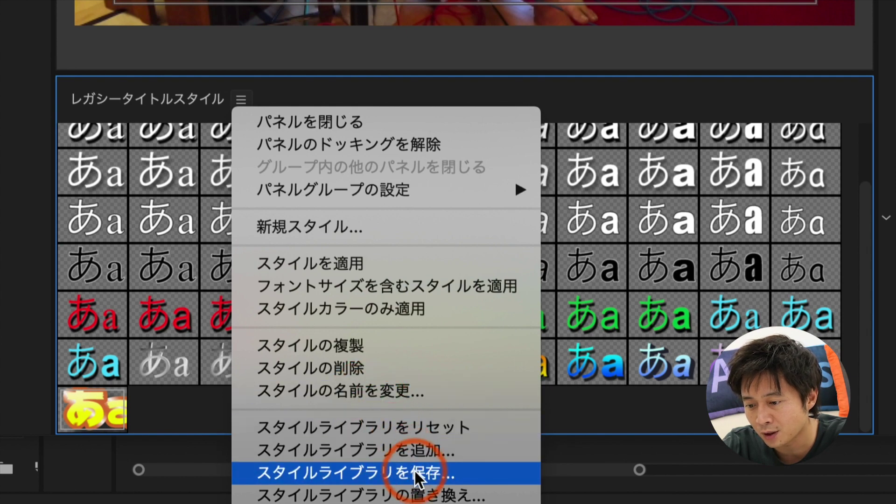
left_click(443, 475)
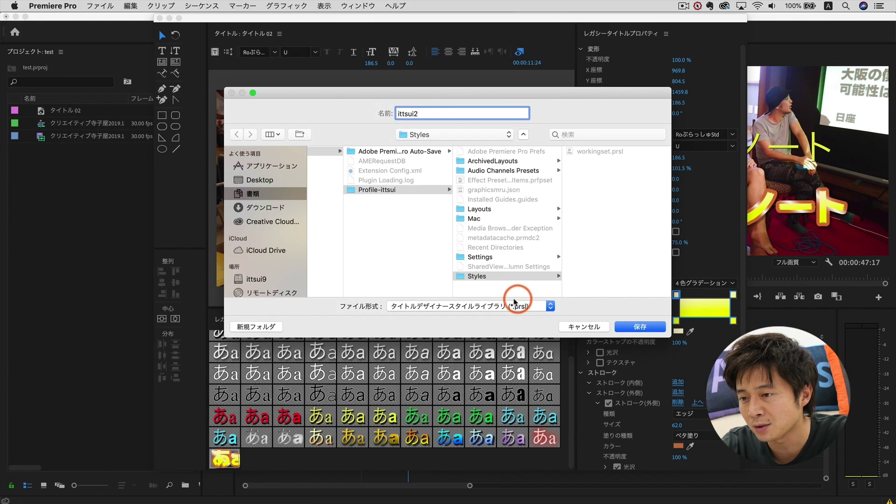
left_click(640, 327)
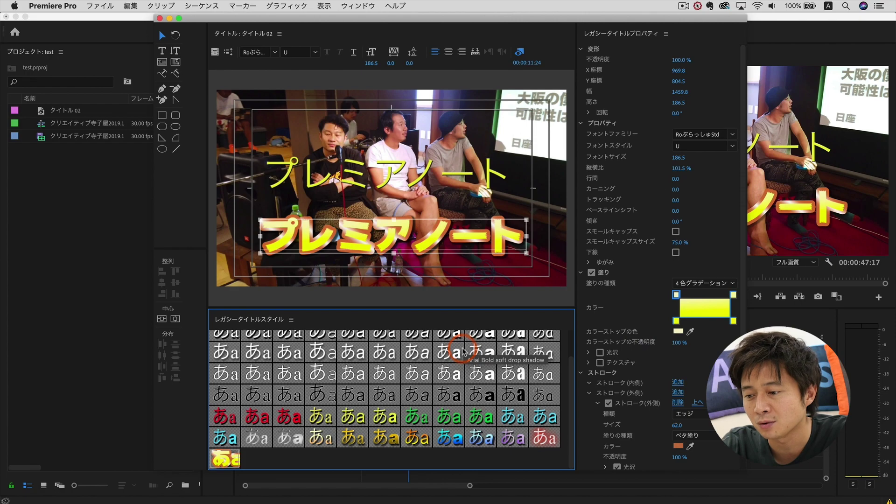
Step: Replace the current style library with ittsui180222.prsl from the Desktop
left_click(291, 320)
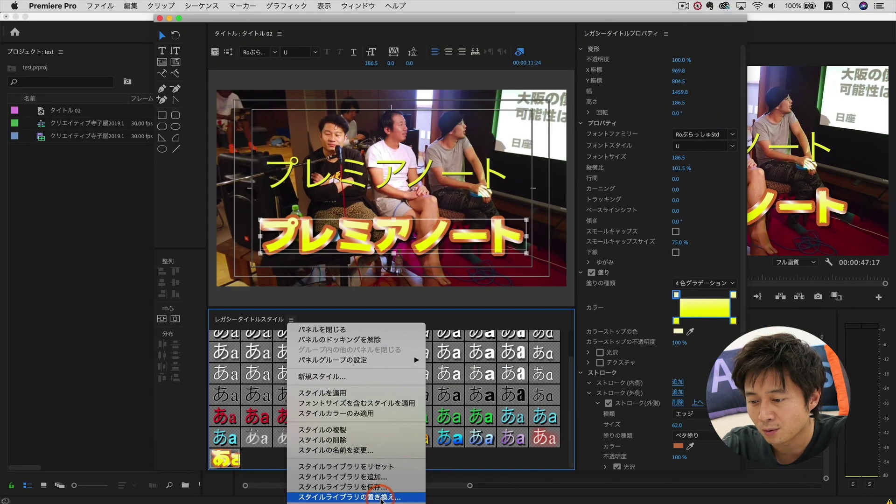
left_click(380, 498)
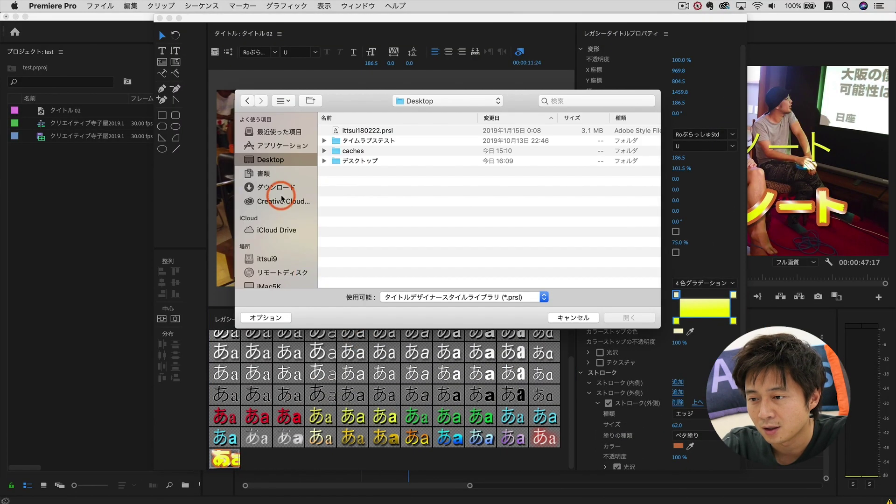
left_click(363, 132)
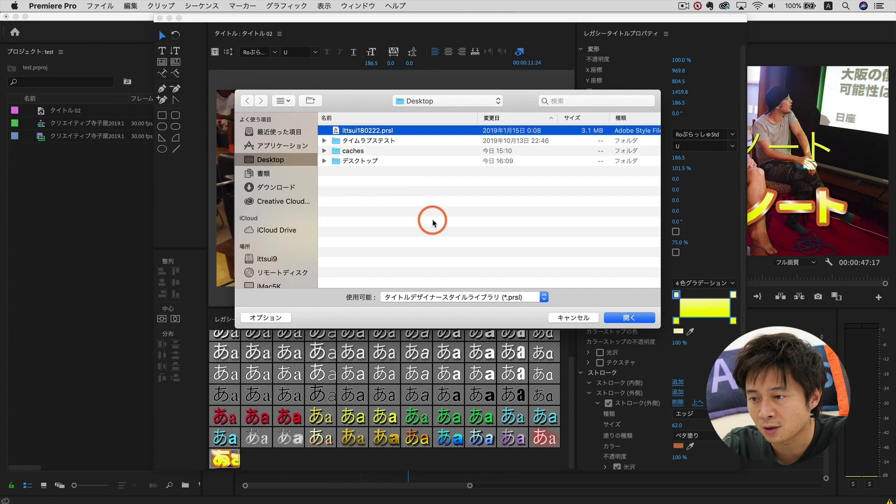
left_click(630, 318)
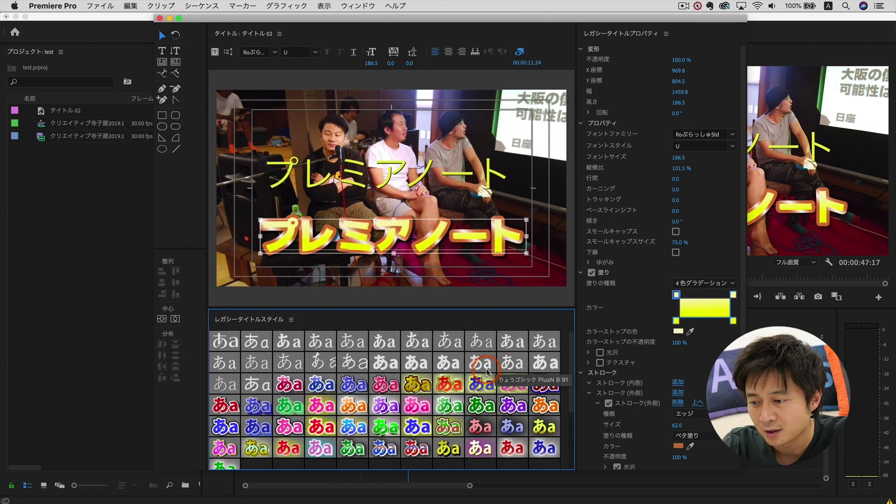
Step: Apply the pink style with a yellow glow to the lower text and a dark red style with a white outline to the upper text
scroll(487, 372, "down", 3)
left_click(343, 240)
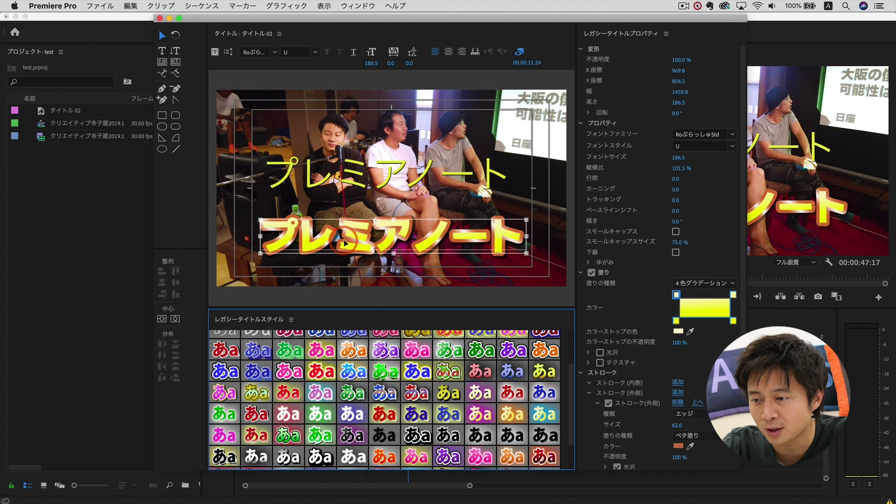
left_click(324, 349)
left_click(336, 177)
left_click(354, 349)
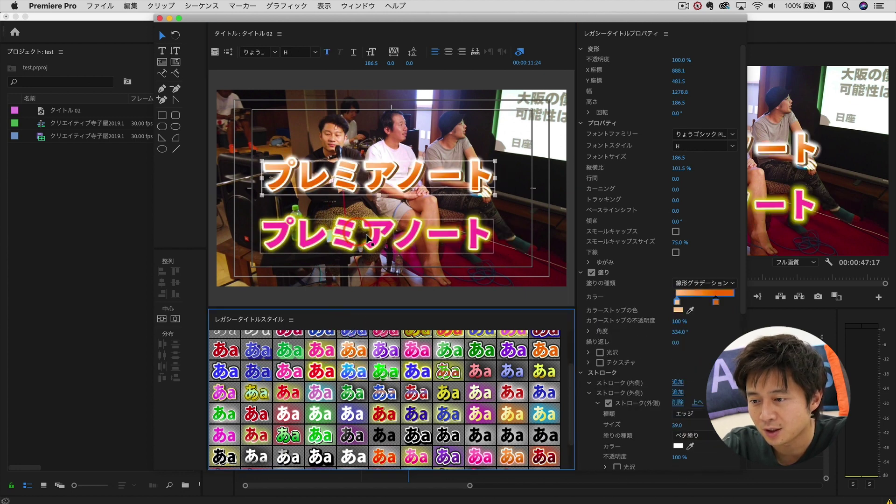
left_click(446, 371)
left_click(410, 389)
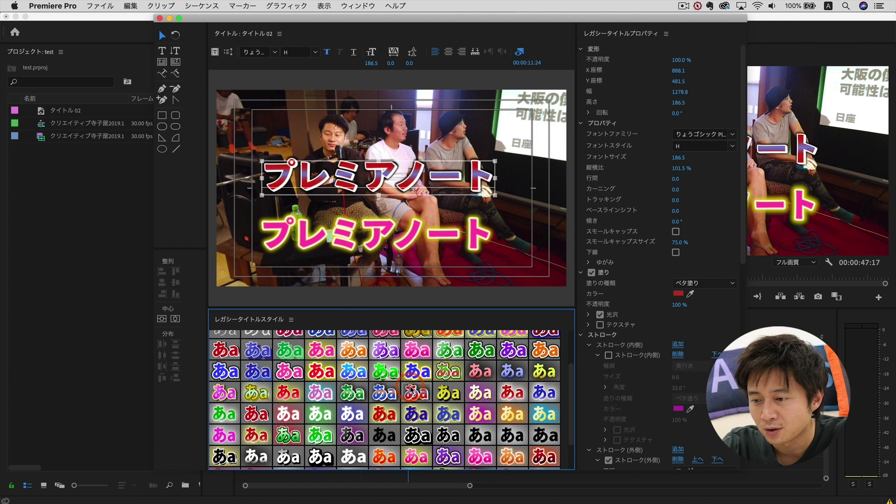
Step: Try the red style with a yellow glow on the lower text, and replace it with a plain white りょうゴシック H style
left_click(335, 250)
left_click(346, 379)
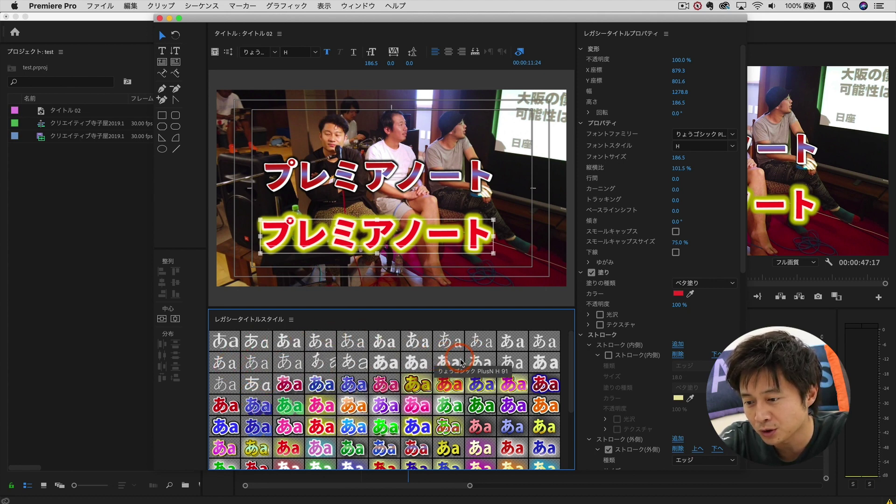
left_click(423, 366)
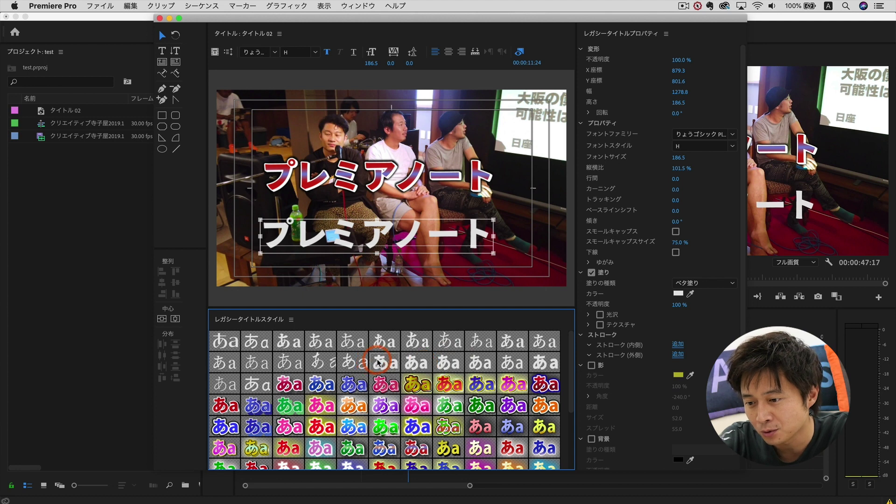
Step: Try the plain Ro篠Std M font style on the lower text, and replace it with the りょう Display PlusN H style
left_click(320, 364)
left_click(344, 341)
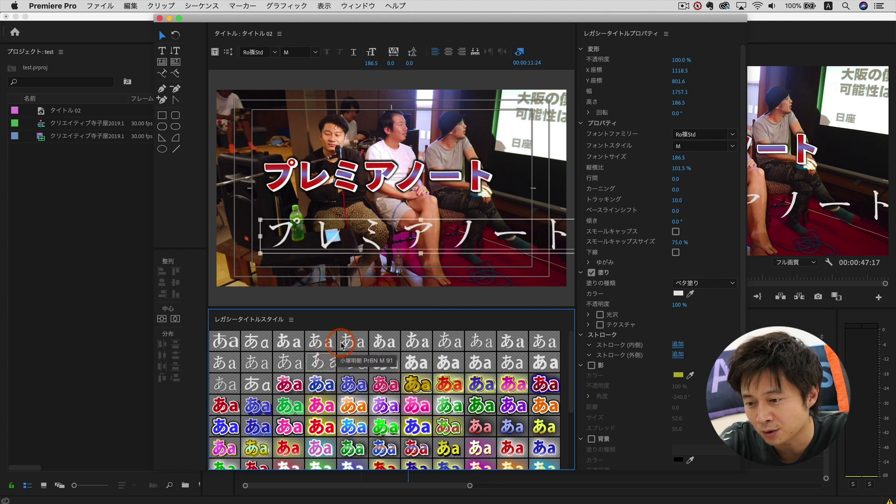
left_click(386, 353)
left_click(386, 351)
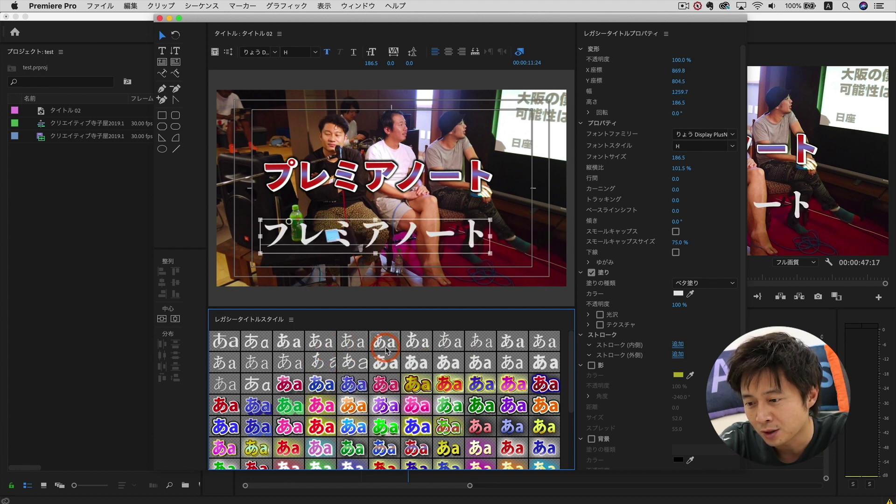
Step: Try the orange gradient, pink with white outline, and blue gradient with yellow glow styles on the lower text
left_click(352, 407)
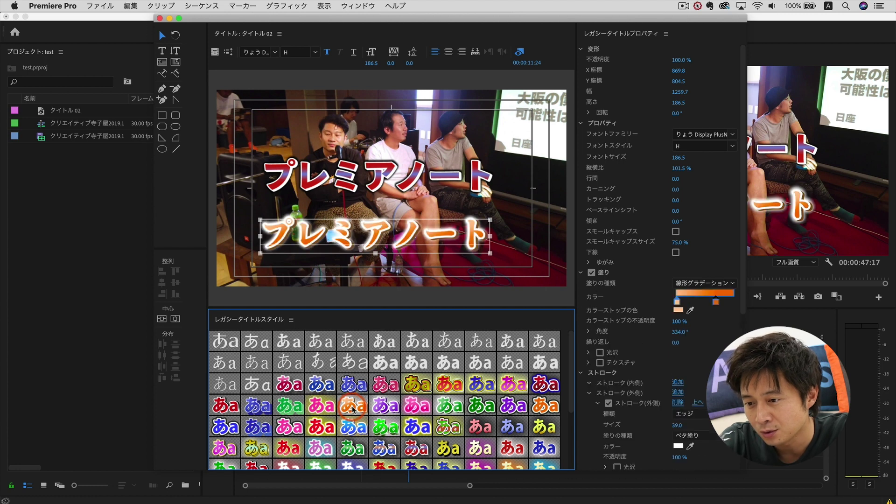
left_click(327, 414)
left_click(294, 428)
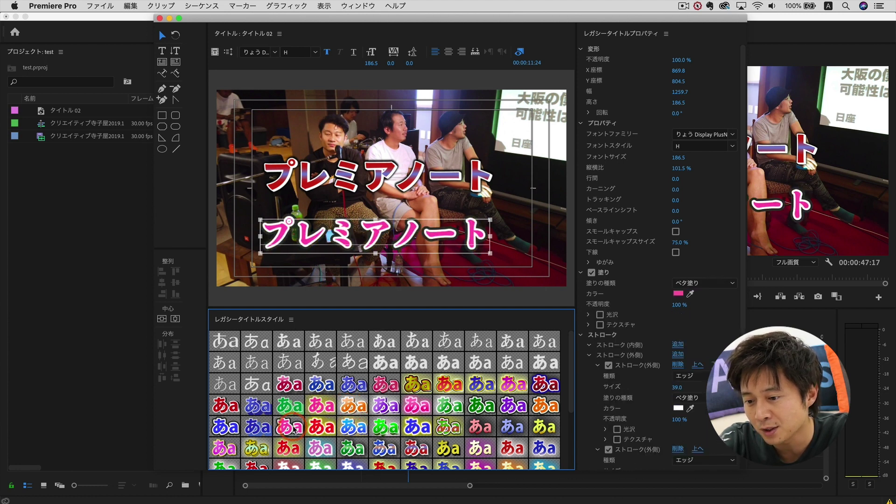
left_click(325, 429)
left_click(353, 426)
left_click(385, 427)
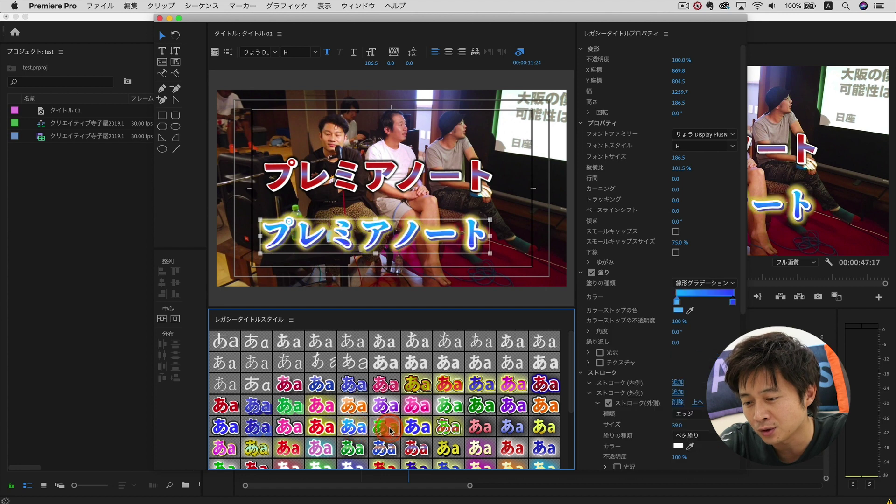
Step: Try the solid green style with a white outline and the green gradient style with a white glow on the lower text
left_click(419, 421)
left_click(448, 426)
left_click(460, 405)
left_click(481, 405)
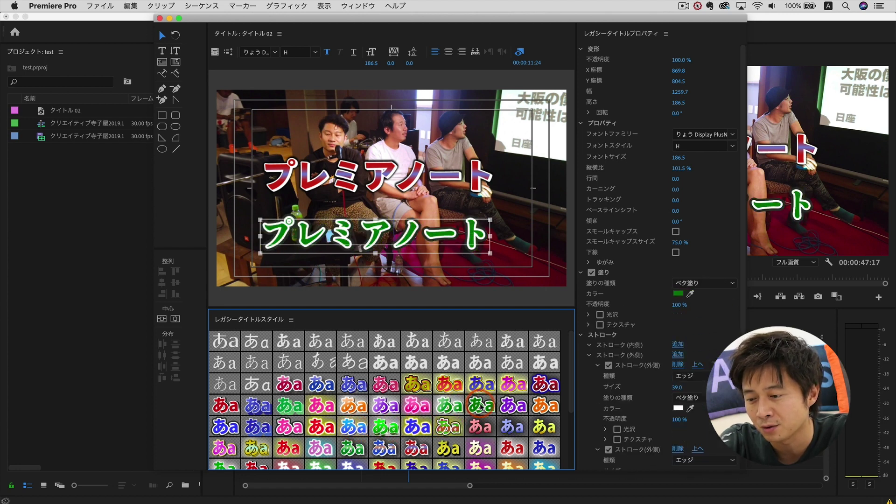
left_click(452, 406)
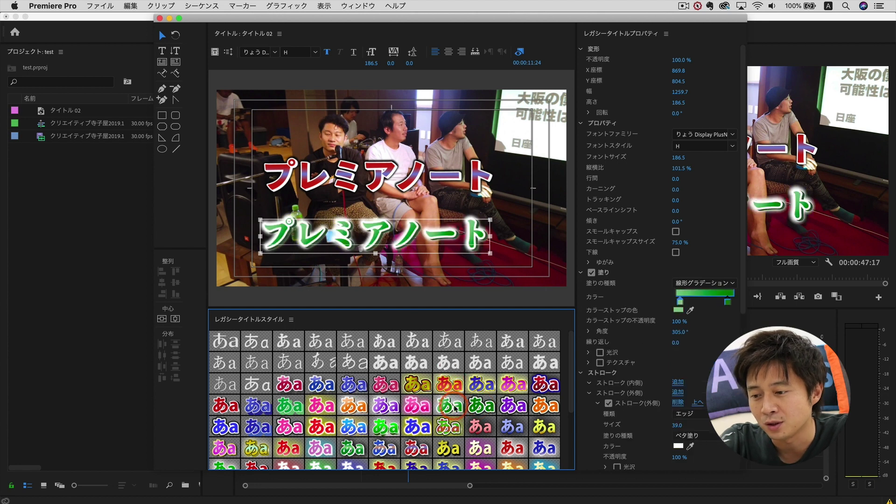
Step: Combine the りょうゴシック PlusN H font style with the bright green gradient and white glow style on the lower text
left_click(450, 370)
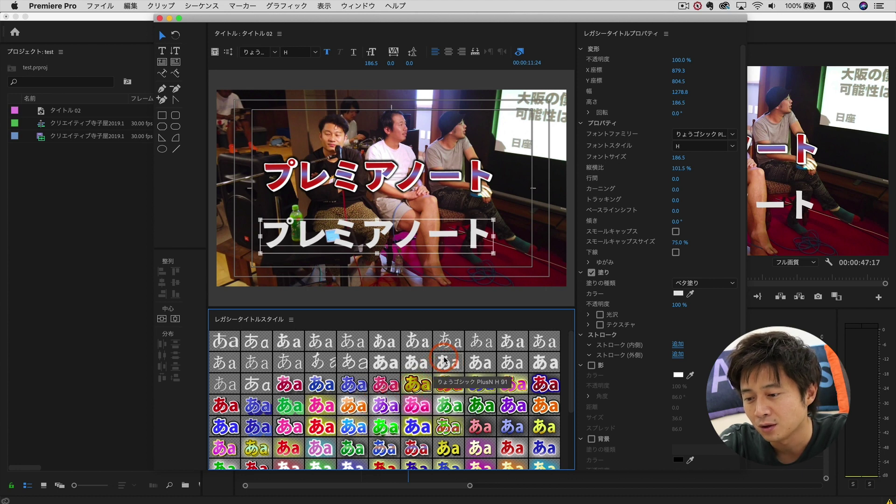
left_click(380, 413)
left_click(384, 427)
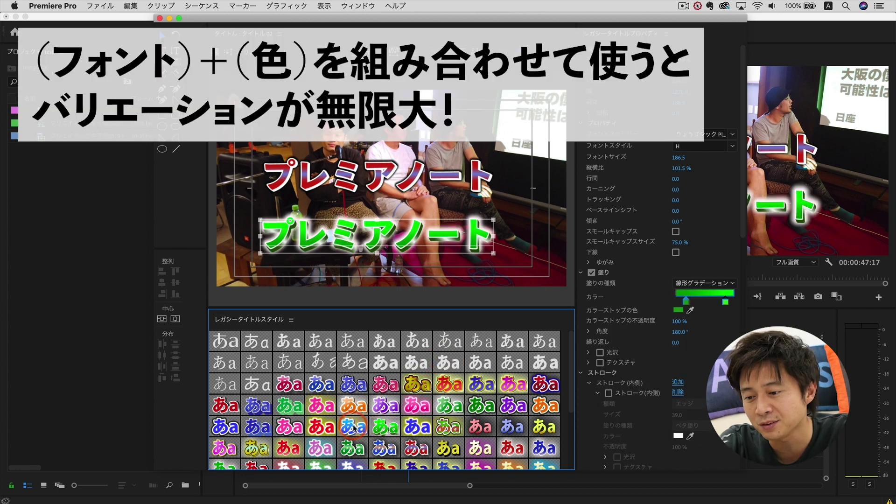
Step: Try several more colour styles on the lower text, finishing with the pink one that has a yellow glow
left_click(353, 427)
left_click(327, 432)
left_click(289, 427)
left_click(290, 405)
left_click(328, 407)
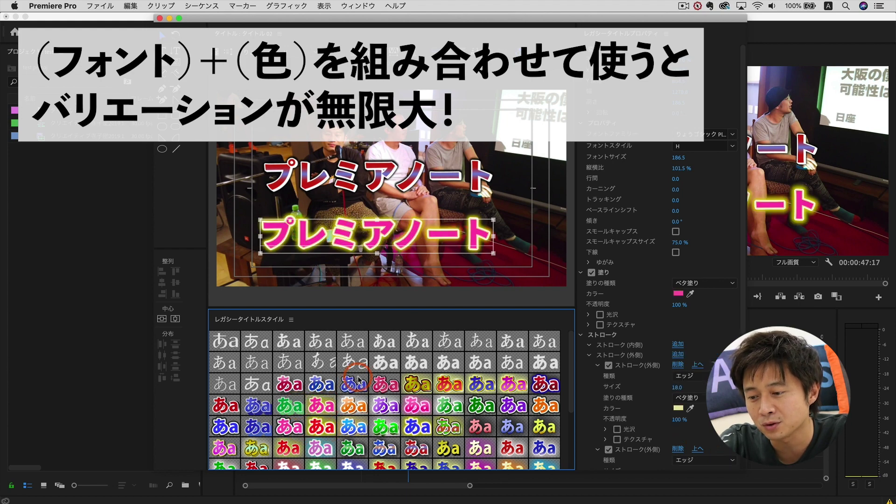
Step: Try the orange gradient style on the lower text, and combine the りょうゴシック PlusN B font style with blue and a yellow glow
left_click(377, 367)
left_click(354, 402)
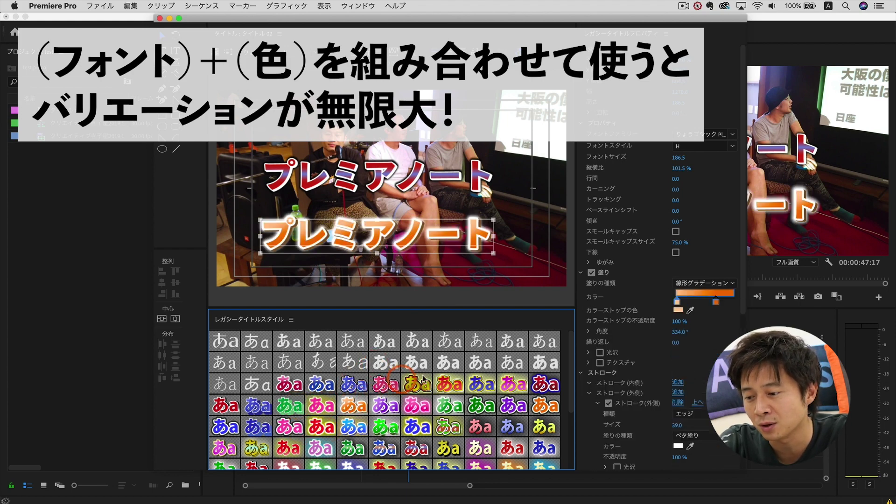
left_click(452, 382)
left_click(486, 363)
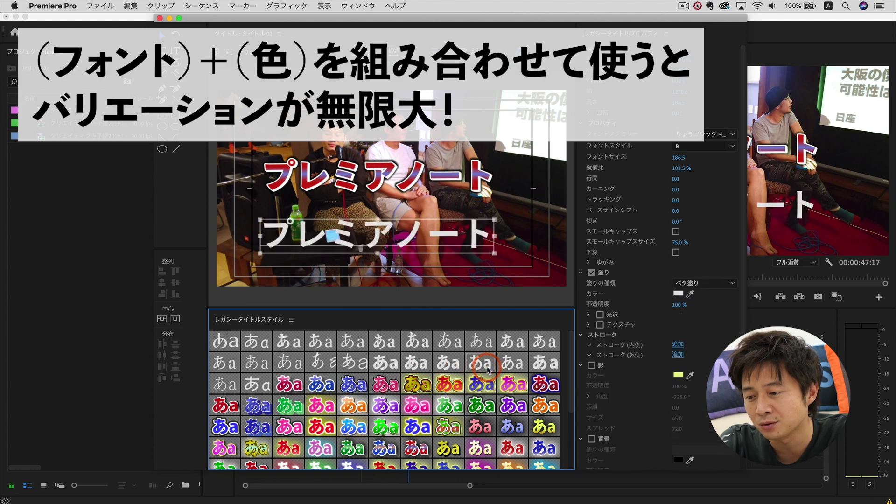
left_click(445, 410)
left_click(444, 422)
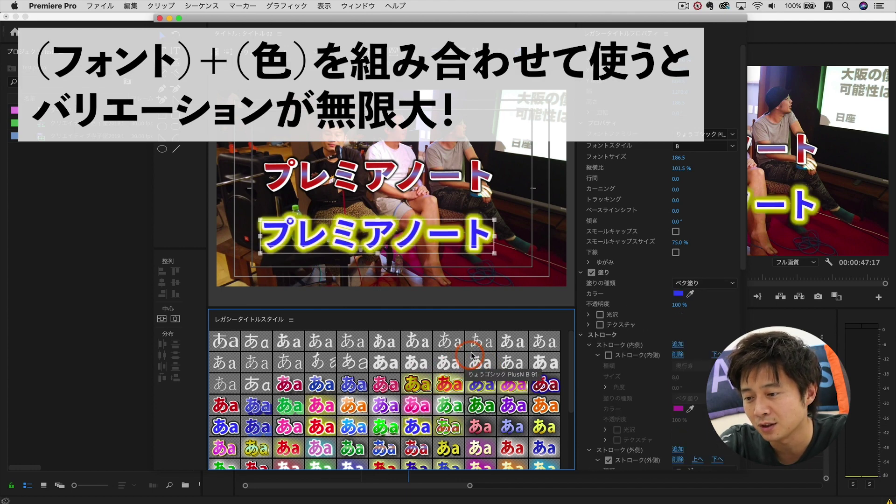
Step: Apply a thin 楷書体Std L font style to the lower text, and try purple with a white glow and red with a yellow glow
left_click(484, 344)
left_click(408, 407)
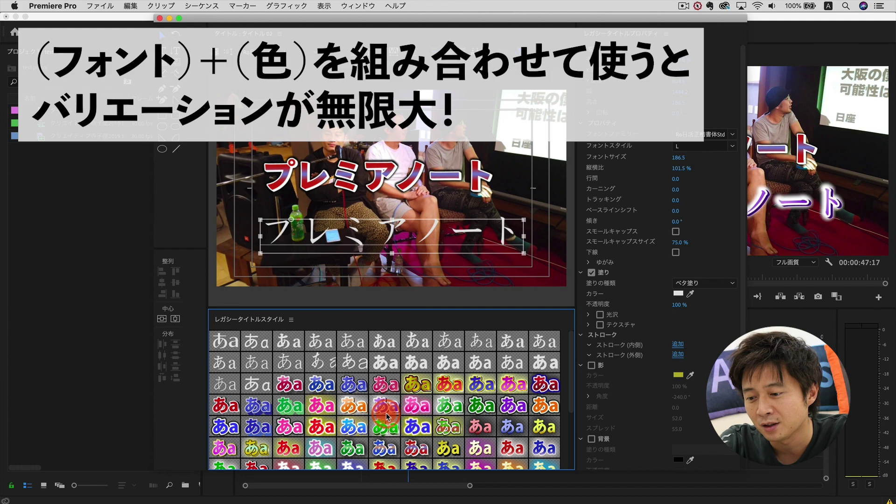
left_click(347, 440)
left_click(269, 445)
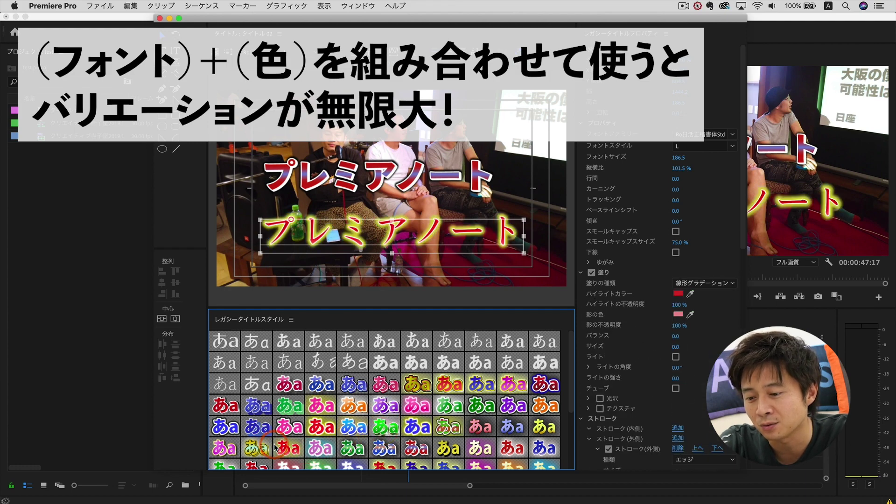
Step: Return the lower text to りょうゴシック H, and try the dark pink gradient with a white outline and another pink style
left_click(294, 427)
left_click(294, 380)
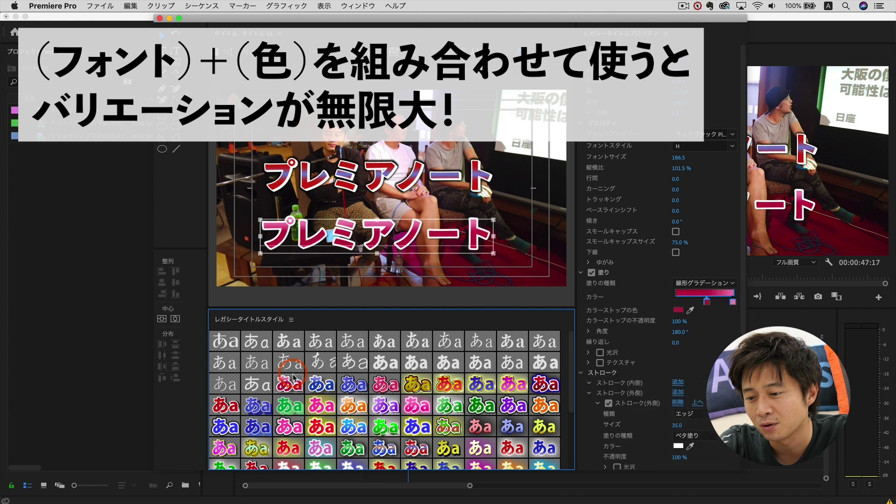
left_click(315, 401)
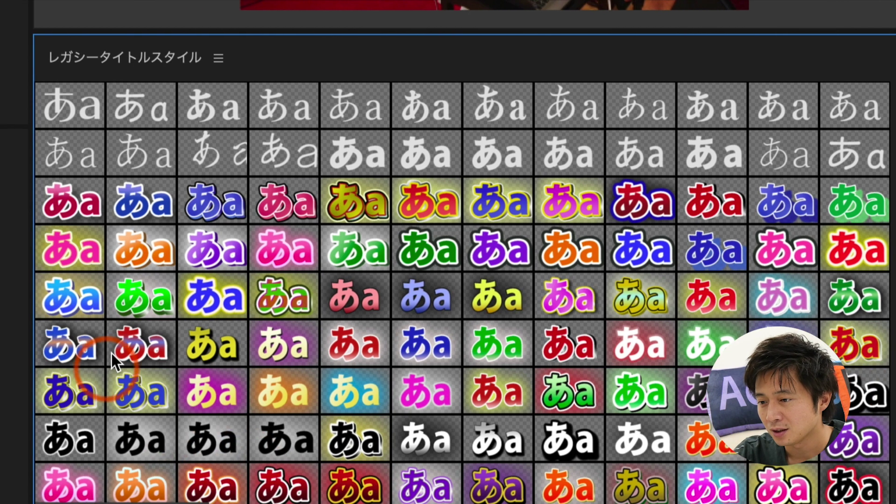
Step: Review the style thumbnails, and view the PremiereProレガシータイトルスタイルライブラリ product details on the Command C shop website
left_click(313, 198)
left_click(537, 181)
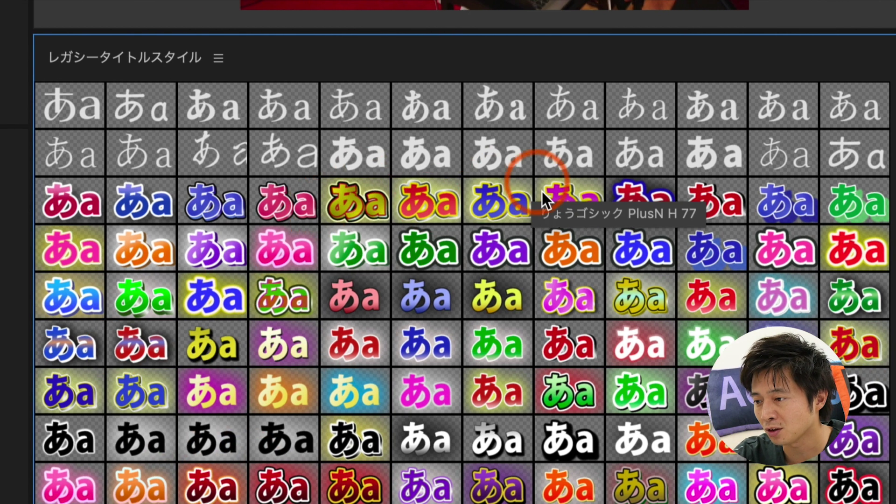
left_click(560, 497)
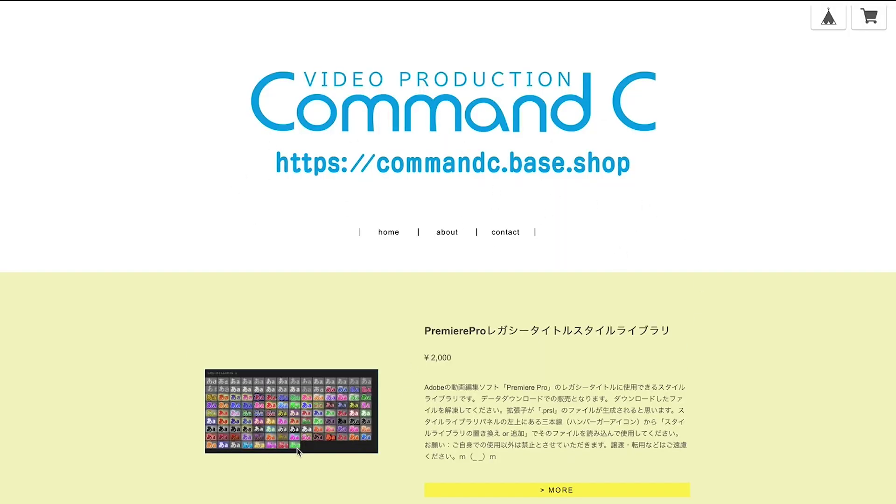
left_click(566, 490)
scroll(480, 397, "down", 5)
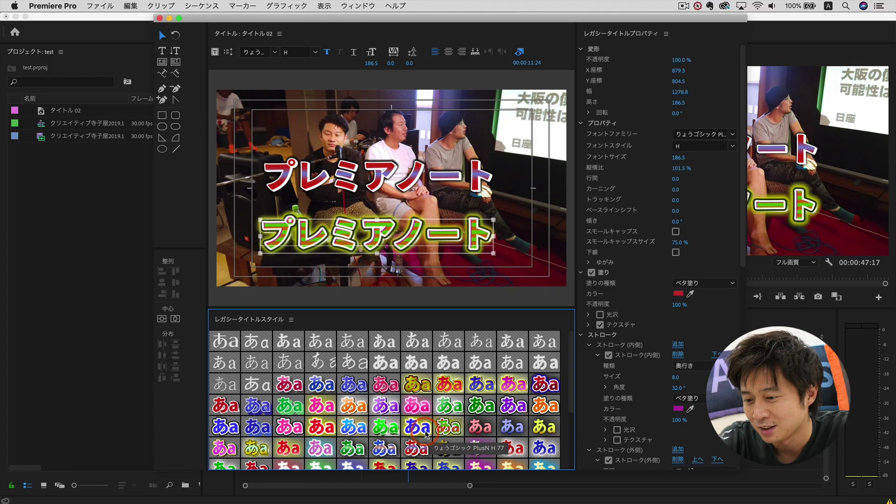
Step: Apply the dark red style with a blue gloss band and white outline to the lower プレミアノート text
scroll(392, 404, "down", 3)
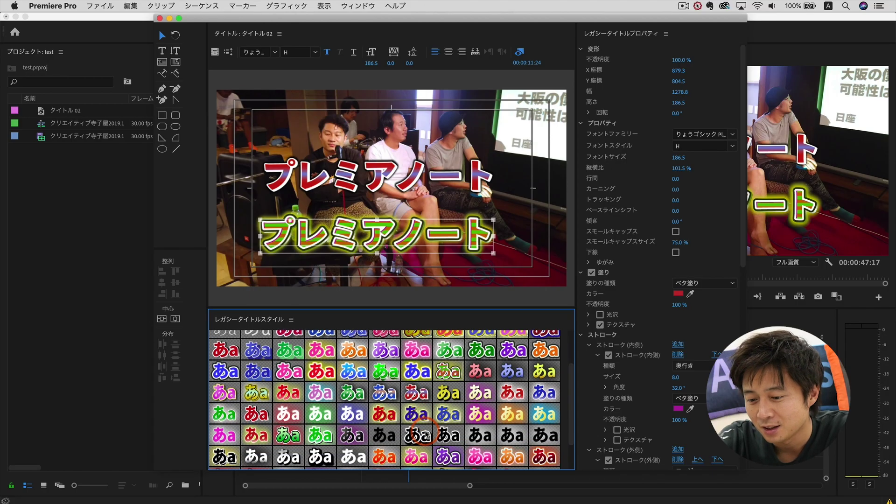
left_click(392, 401)
left_click(418, 398)
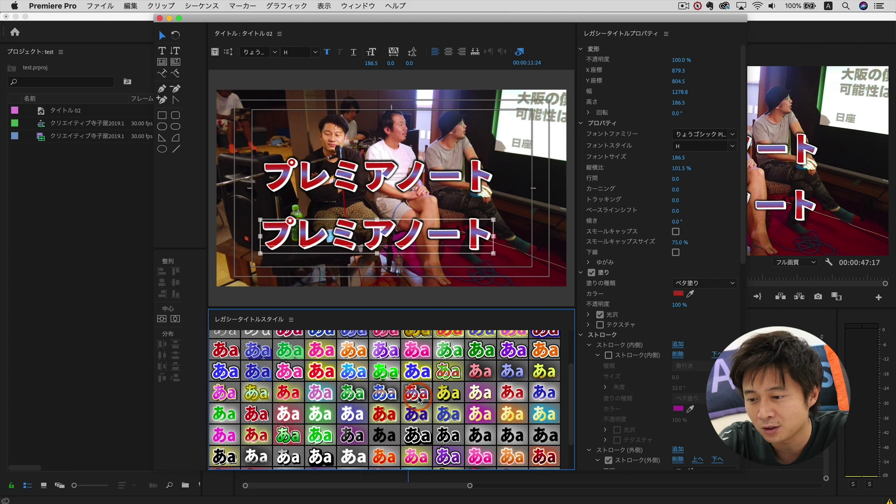
Step: Move the lower text slightly down and to the right, to about X 1014, Y 834
left_click(407, 270)
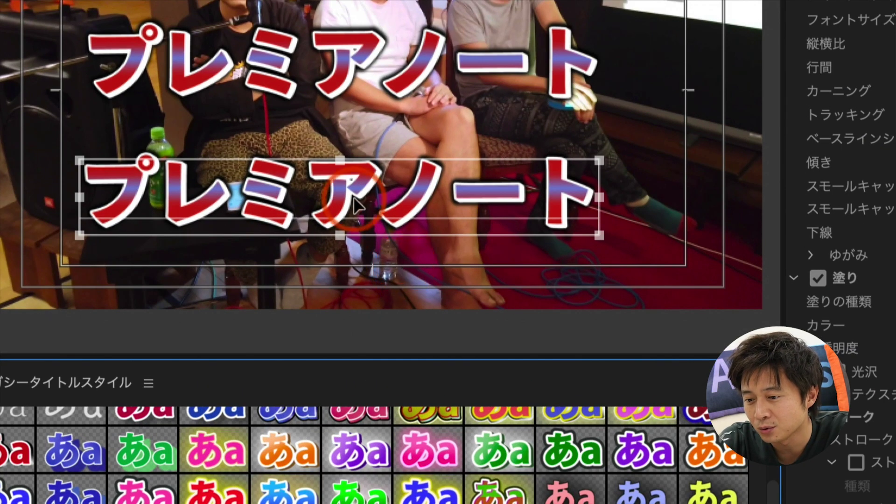
left_click(393, 227)
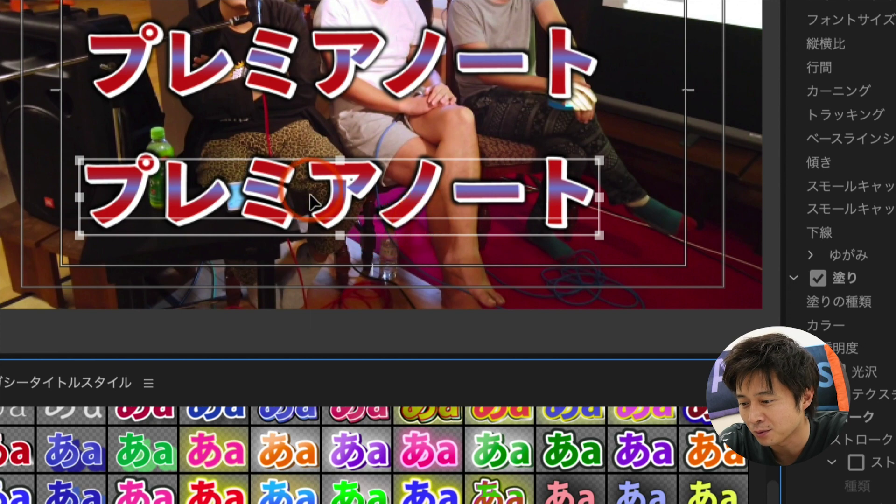
left_click_drag(377, 224, 431, 229)
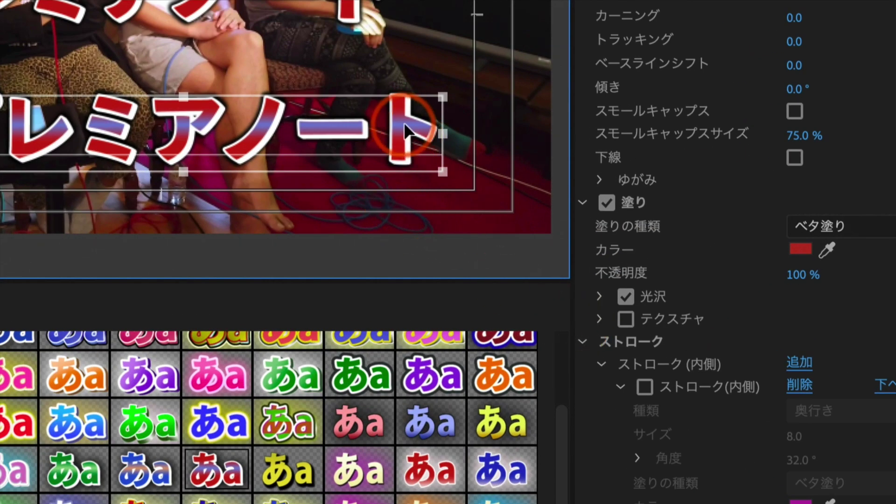
Step: Switch the fill's 光沢 (gloss) off and on again to compare its effect on the lower text
left_click(624, 294)
left_click(624, 294)
left_click(623, 294)
left_click(624, 294)
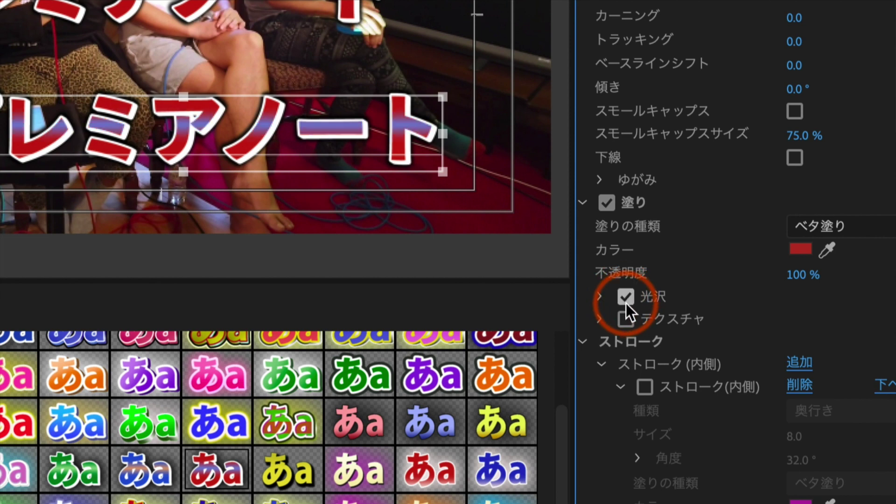
Step: Set the 光沢 colour of the lower text's fill to a stronger red with H 11°, S 74%, B 78%
left_click(600, 297)
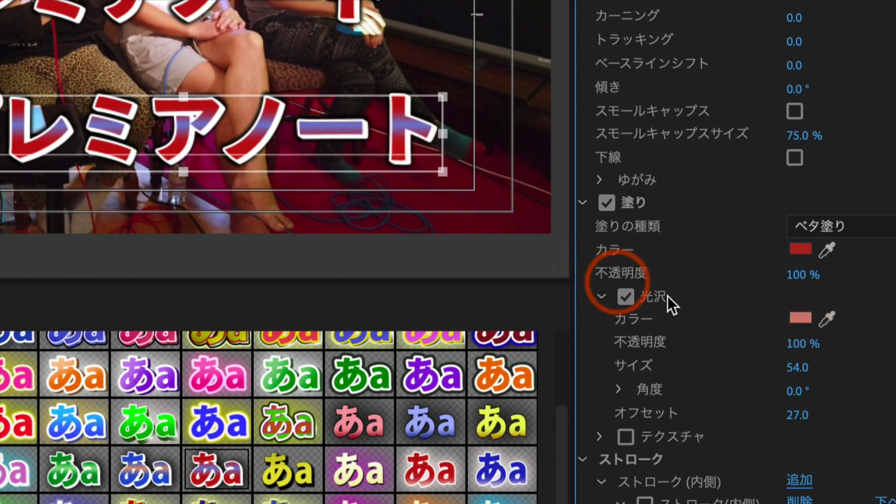
left_click(786, 313)
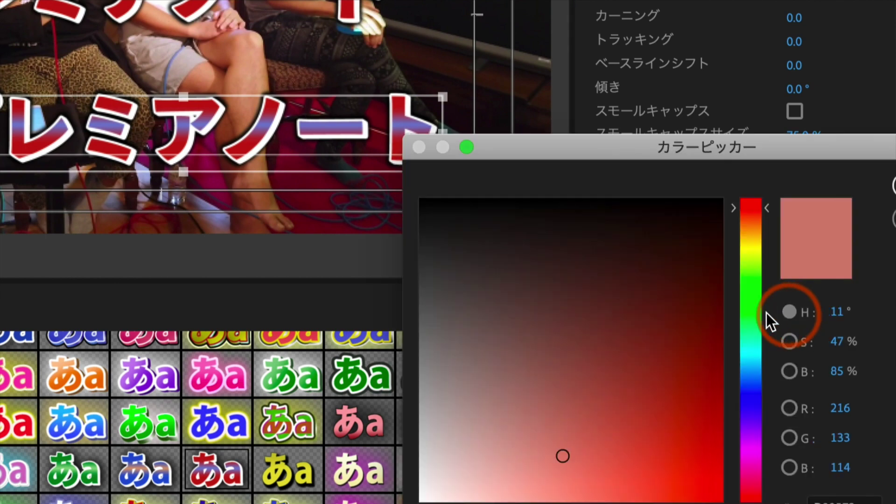
left_click(645, 437)
left_click_drag(637, 157, 525, 244)
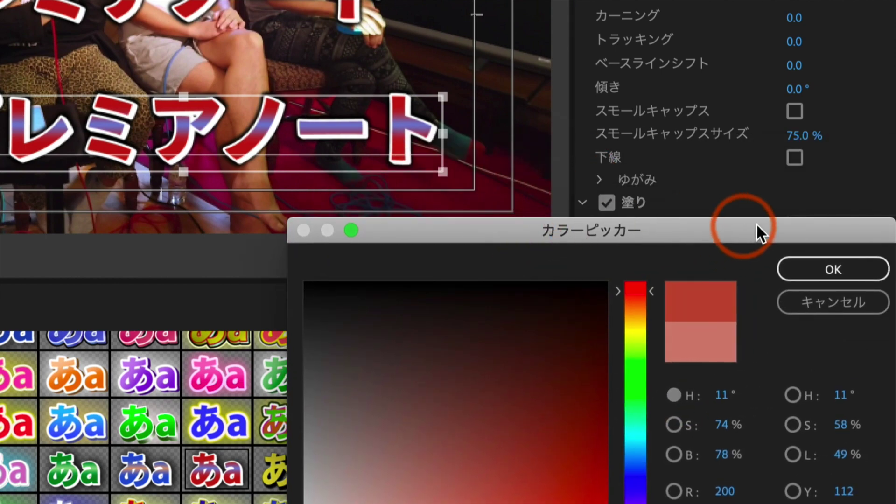
left_click(818, 264)
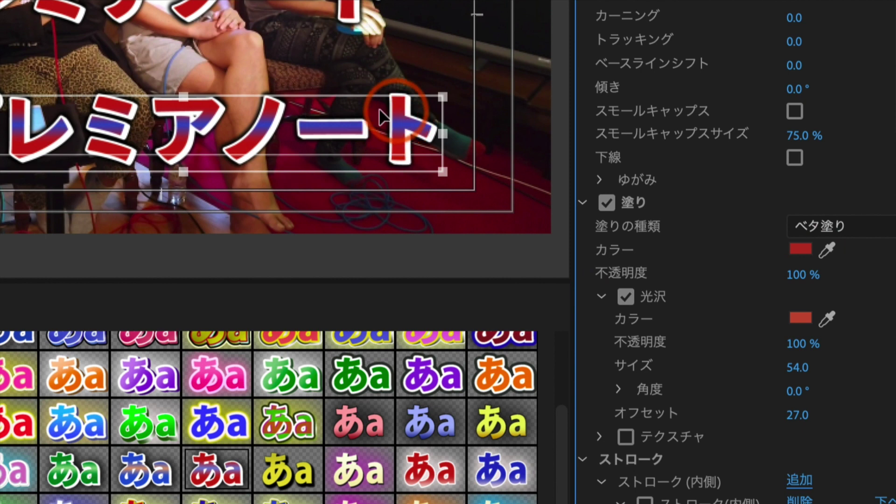
Step: Set the 光沢 colour of the lower text to light grey with S 0%, B 75%, and adjust the gloss size
left_click(800, 249)
left_click_drag(585, 292, 515, 403)
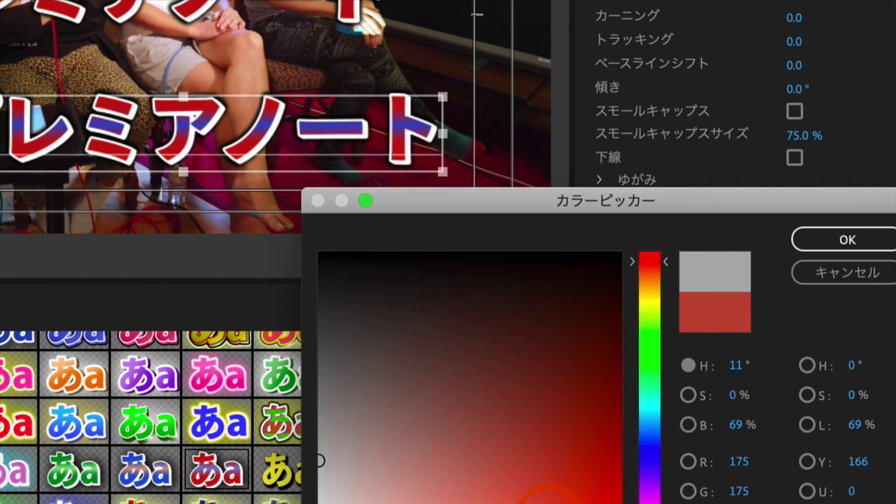
left_click(371, 464)
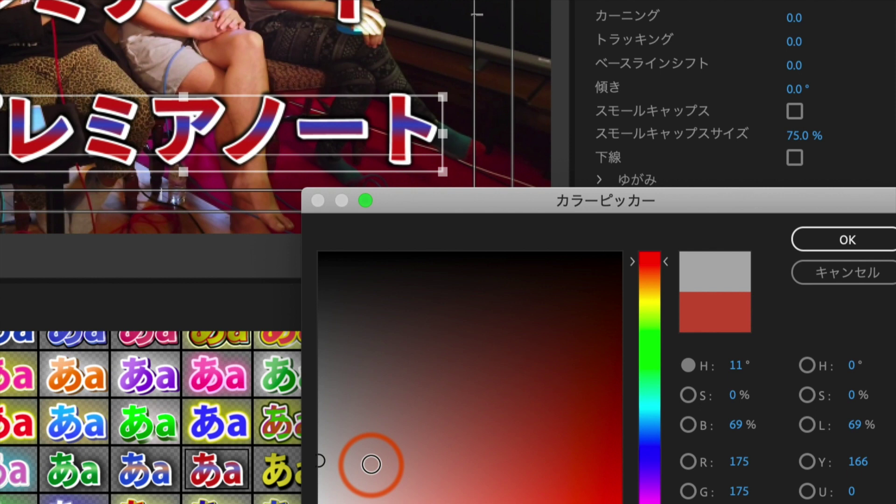
mouse_move(371, 464)
left_mouse_down()
mouse_move(296, 464)
mouse_move(366, 450)
mouse_move(296, 484)
mouse_move(303, 489)
left_mouse_up()
left_click(830, 240)
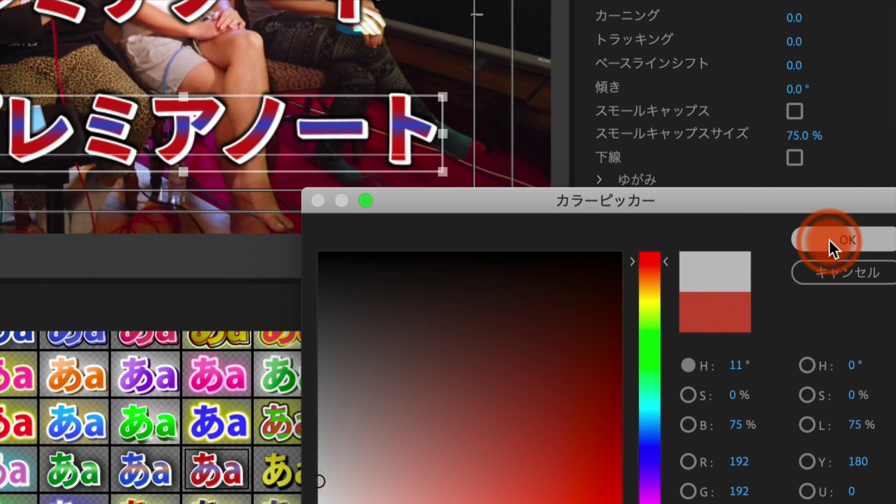
left_click(625, 286)
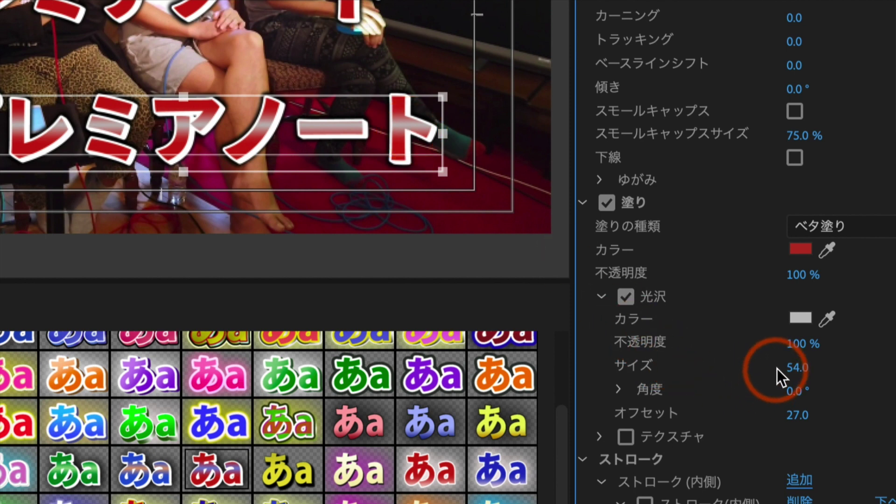
left_click_drag(789, 368, 808, 369)
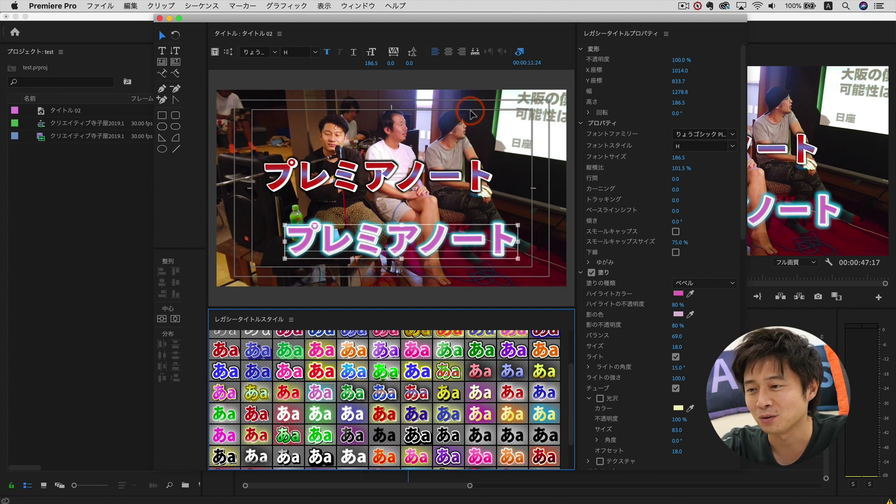
Step: Close the legacy title window and reopen タイトル 02 from its clip on the timeline
mouse_move(420, 18)
left_mouse_down()
mouse_move(434, 21)
mouse_move(418, 25)
left_mouse_up()
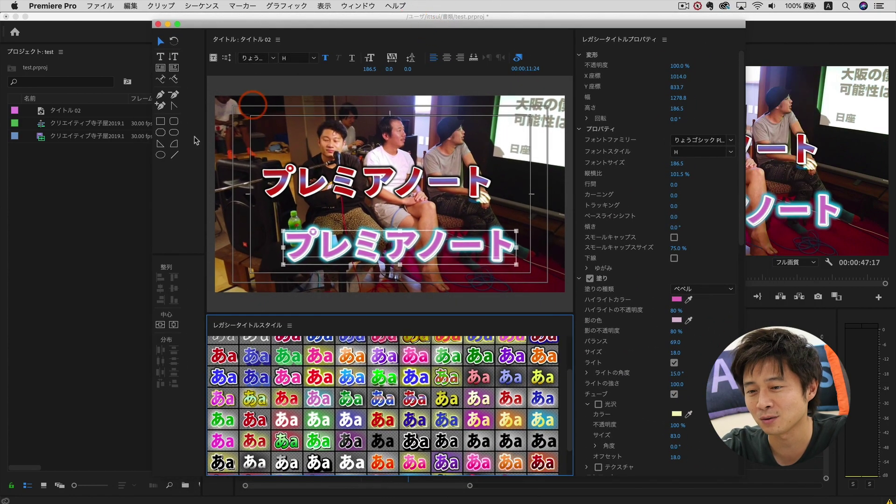
left_click(157, 24)
left_click_drag(65, 110, 409, 396)
double_click(409, 396)
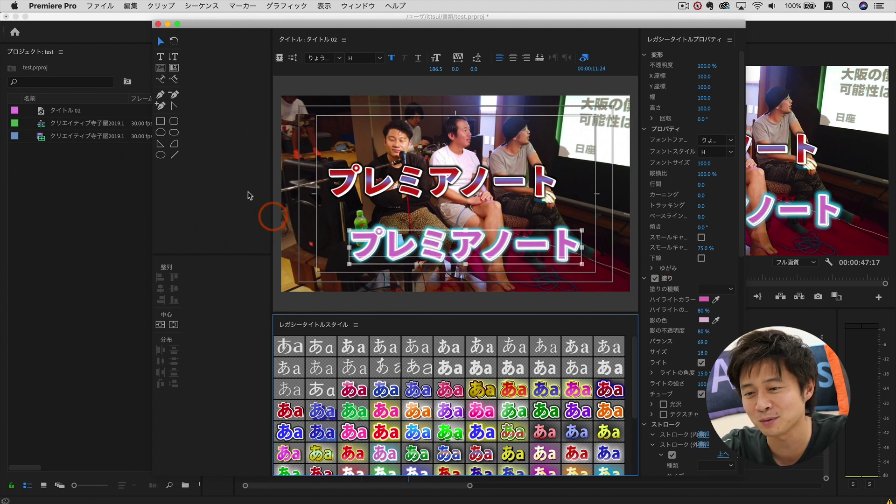
Step: Narrow the title window's tool column, widen its properties panel, and move the window aside to expose the program monitor
left_click_drag(271, 276, 215, 280)
left_click_drag(638, 253, 586, 255)
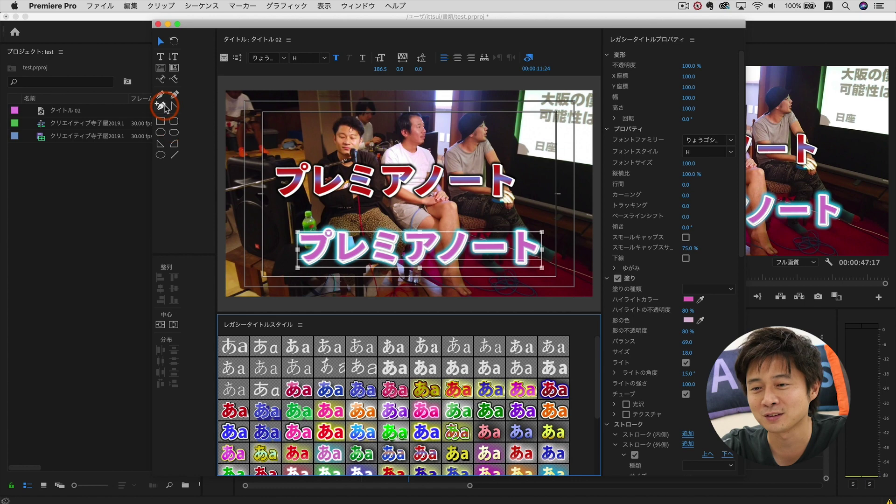
left_click_drag(200, 25, 151, 28)
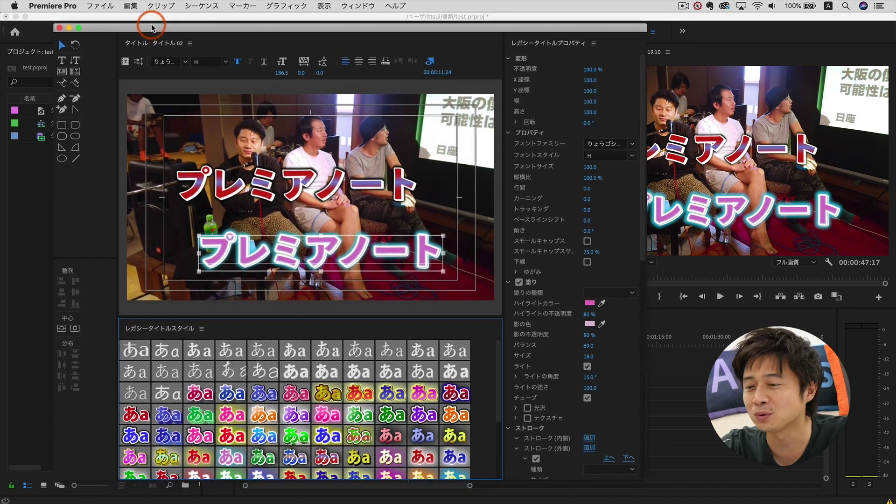
left_click_drag(320, 32, 302, 51)
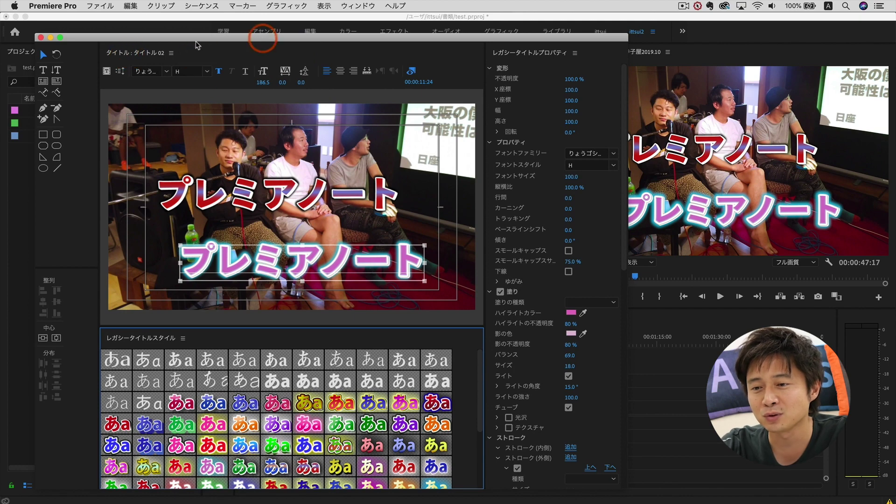
Step: Dock the title canvas with the program monitor, and place the レガシータイトルスタイル and レガシータイトルプロパティ panels between the project panel and the canvas
left_click(148, 55)
left_click_drag(248, 31, 670, 59)
left_click_drag(582, 36, 562, 171)
left_click_drag(224, 186, 240, 60)
left_click_drag(502, 180, 531, 101)
left_click_drag(340, 167, 520, 135)
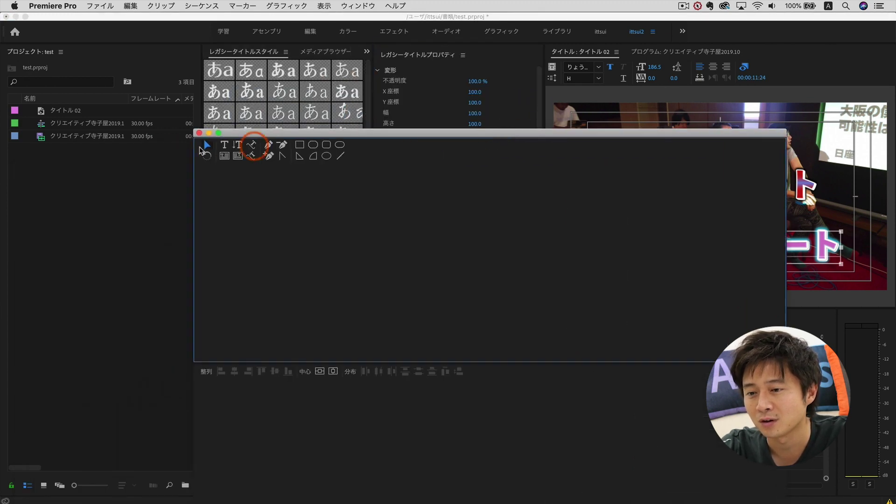
Step: Dock the legacy title tools beside the styles panel, with the alignment panel below them, and fit both into a narrow column
left_click_drag(200, 146, 208, 98)
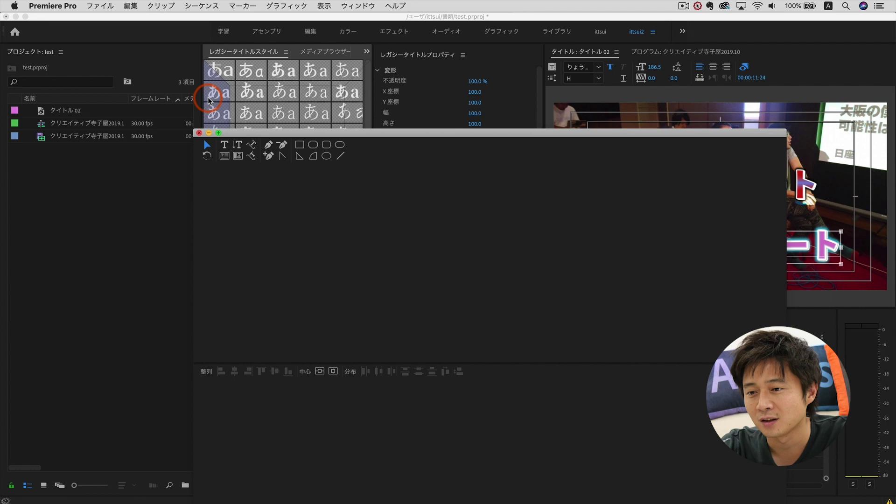
left_click_drag(262, 133, 376, 104)
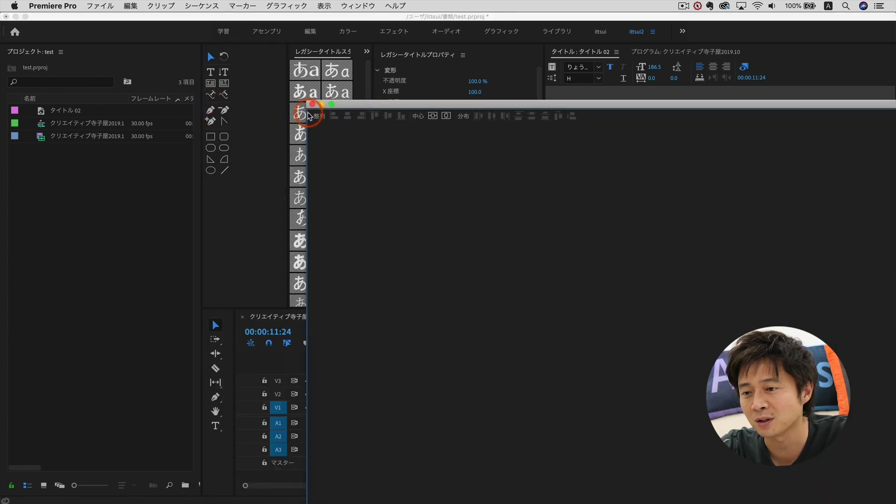
left_click_drag(312, 116, 258, 220)
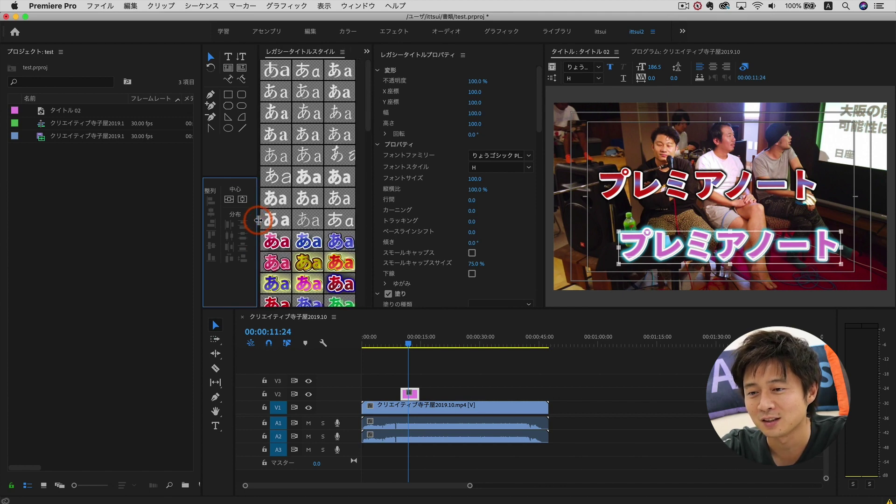
Step: Open タイトル 02 from its timeline clip in the docked legacy title panels
left_click(374, 138)
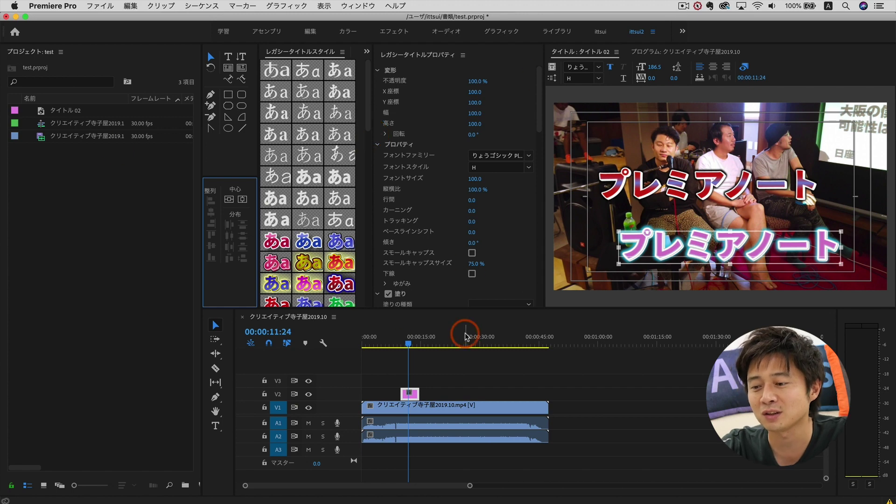
double_click(410, 395)
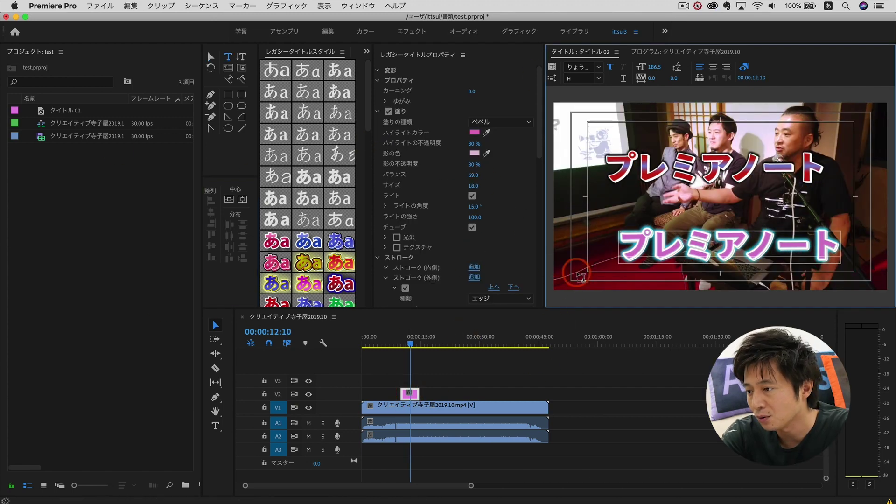
left_click(487, 234)
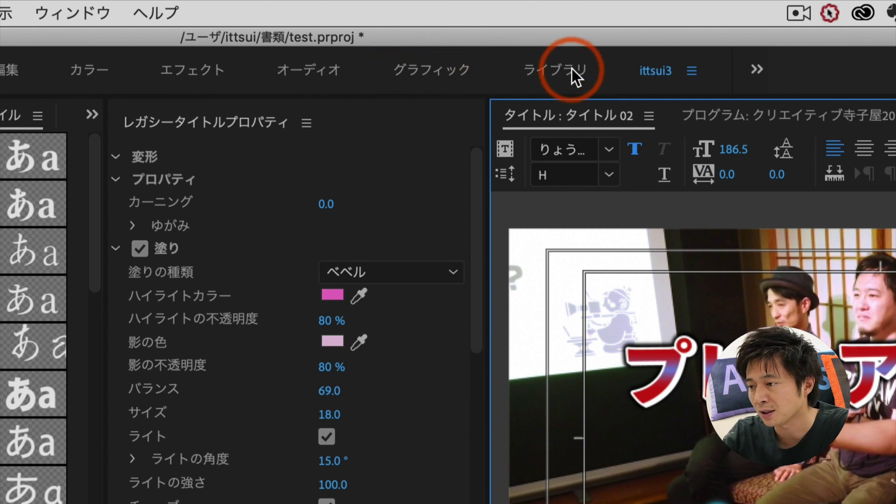
Step: Save the current panel layout as a new workspace named レガシータイトル
left_click(690, 72)
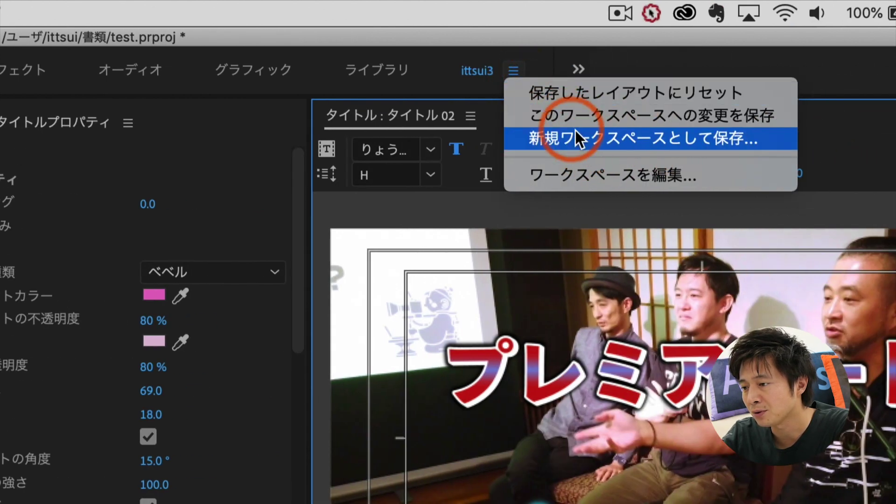
left_click(771, 139)
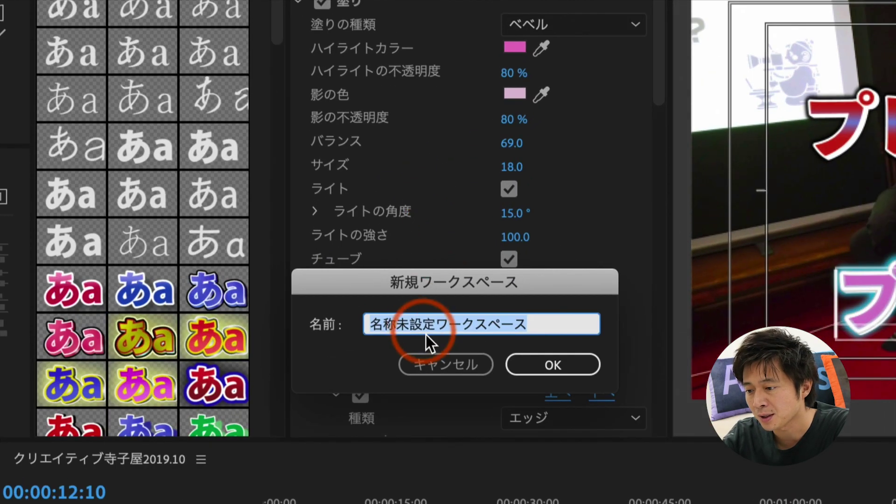
left_click(442, 257)
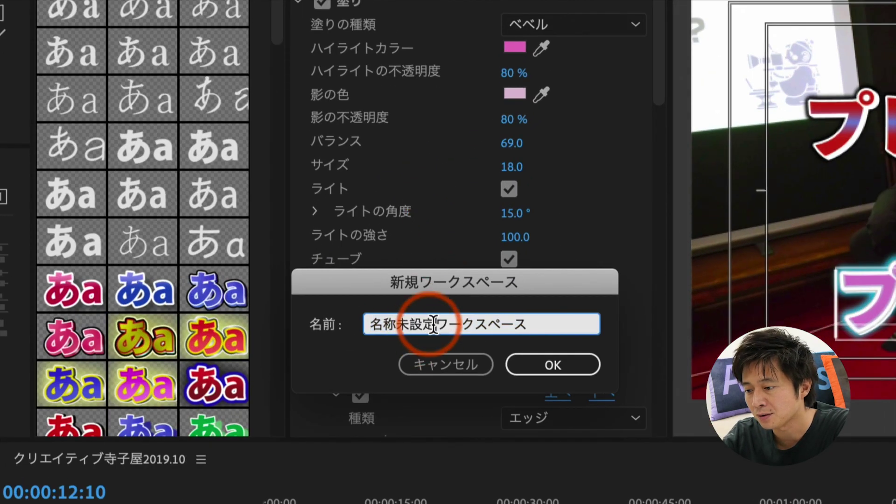
triple_click(530, 329)
type("れがし")
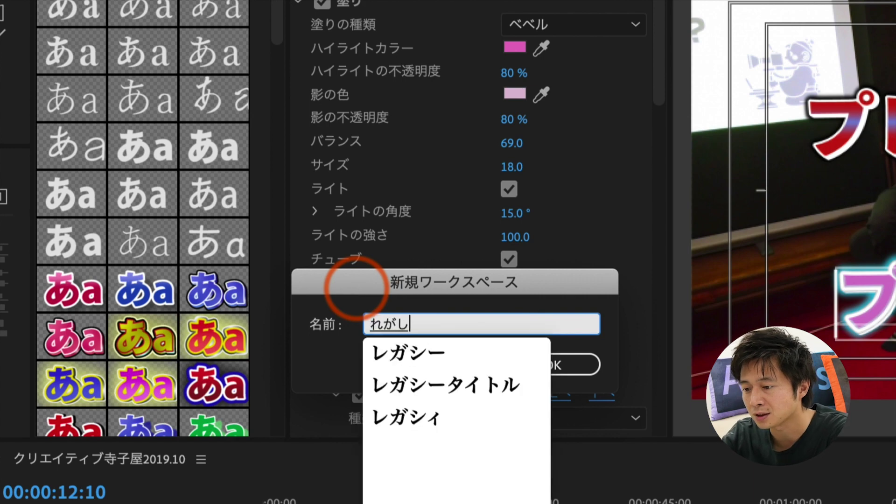
type("ーたい")
key("Tab")
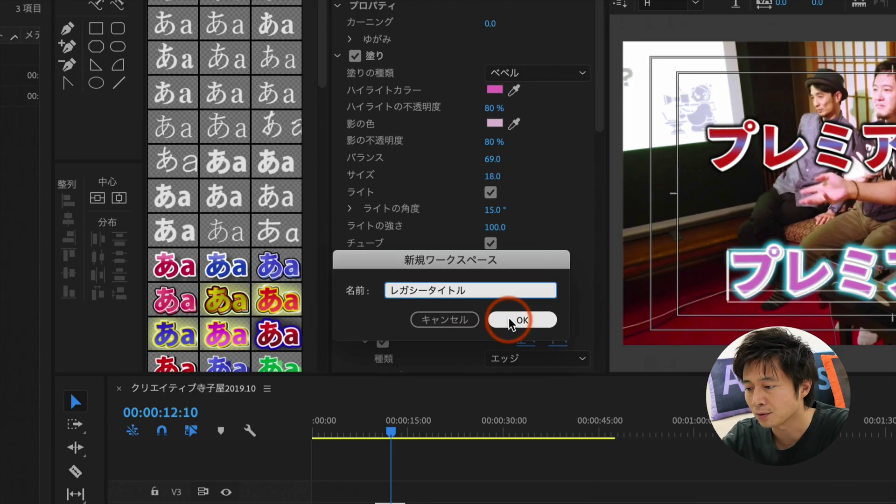
left_click(537, 367)
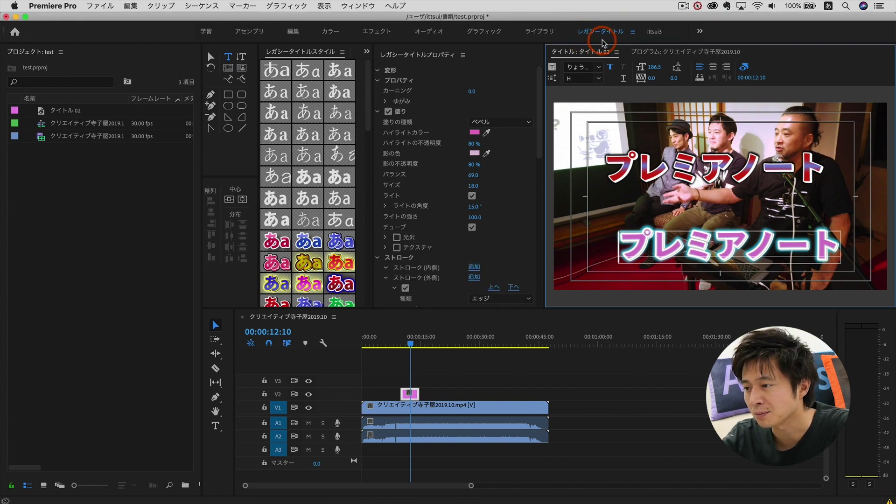
Step: Switch to the アセンブリ workspace and move the playhead to 00:00:12:22
left_click(247, 29)
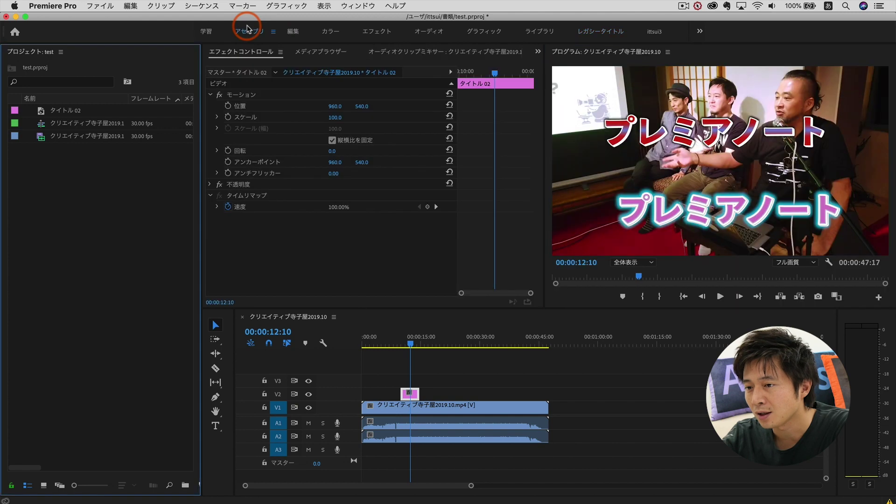
left_click_drag(413, 335, 413, 342)
left_click(482, 90)
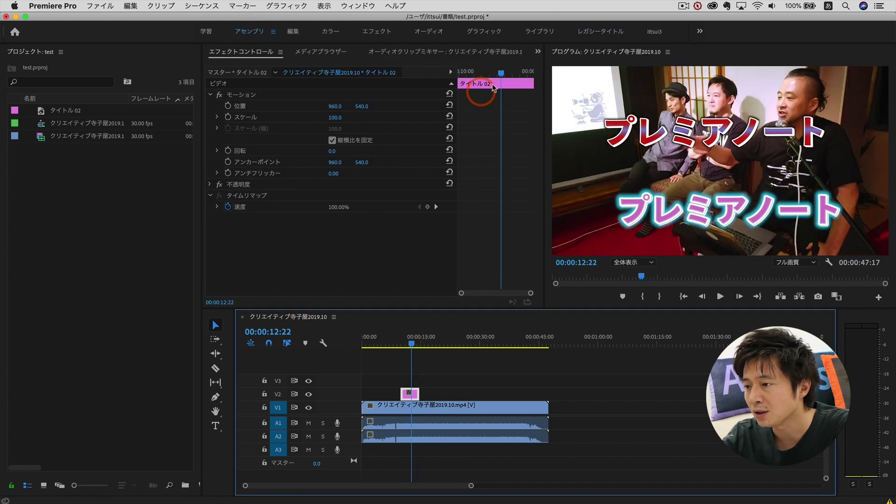
Step: Return to the レガシータイトル workspace and open the title clip with its lower text ready for editing
left_click(600, 32)
double_click(409, 394)
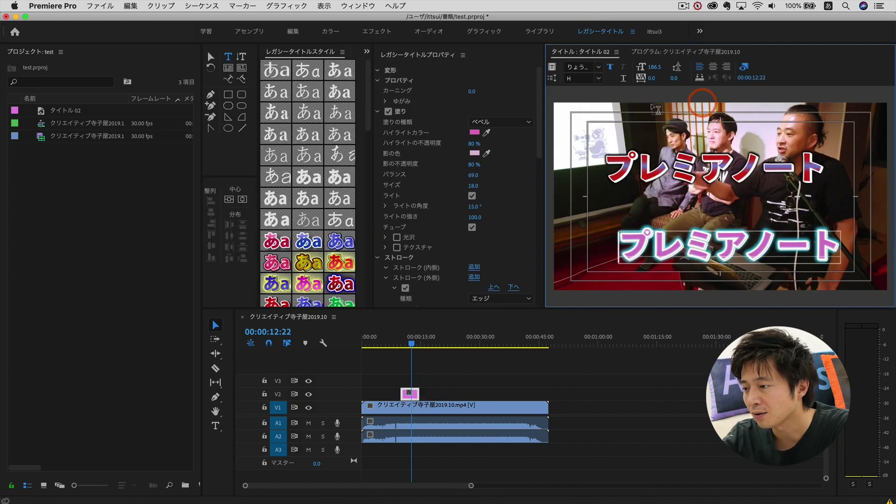
left_click(697, 246)
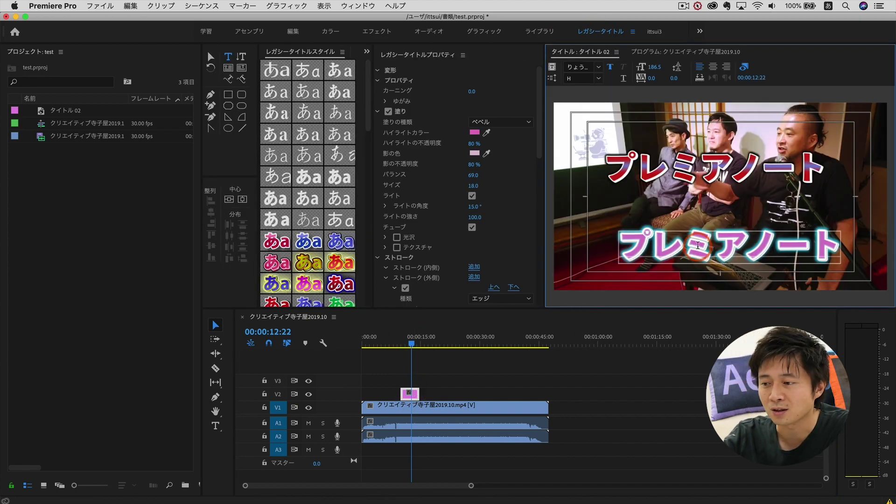